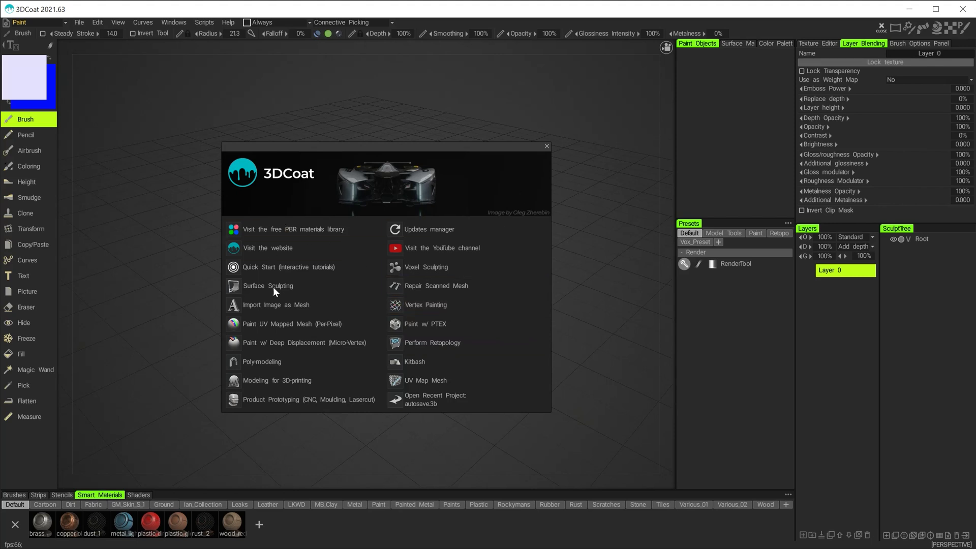
# Dismiss the welcome window and open the In/Out settings in the Preferences.
pyautogui.click(547, 146)
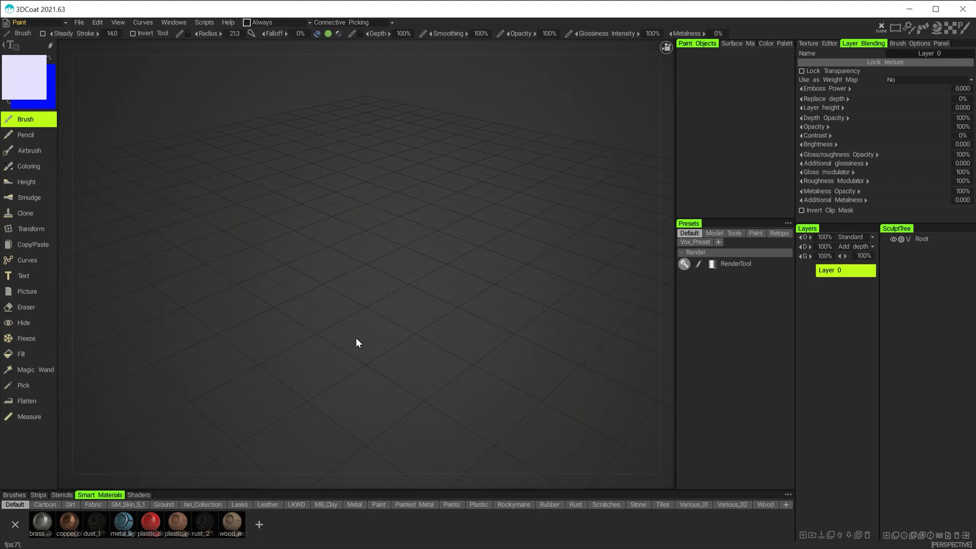
pyautogui.moveTo(432, 305)
pyautogui.keyDown('alt'); pyautogui.mouseDown()
pyautogui.moveTo(361, 272)
pyautogui.moveTo(392, 290)
pyautogui.moveTo(412, 281)
pyautogui.moveTo(354, 316)
pyautogui.mouseUp(); pyautogui.keyUp('alt')
pyautogui.click(99, 24)
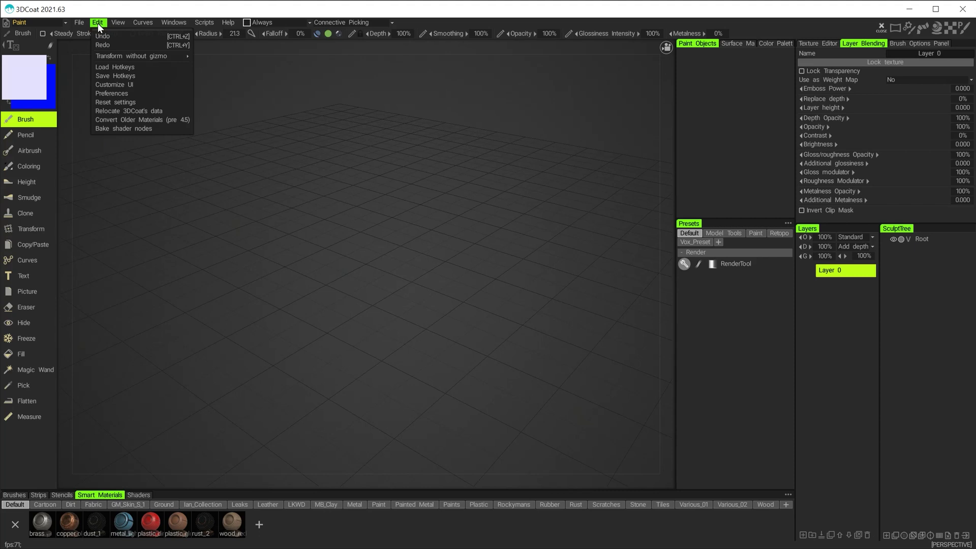
pyautogui.click(124, 94)
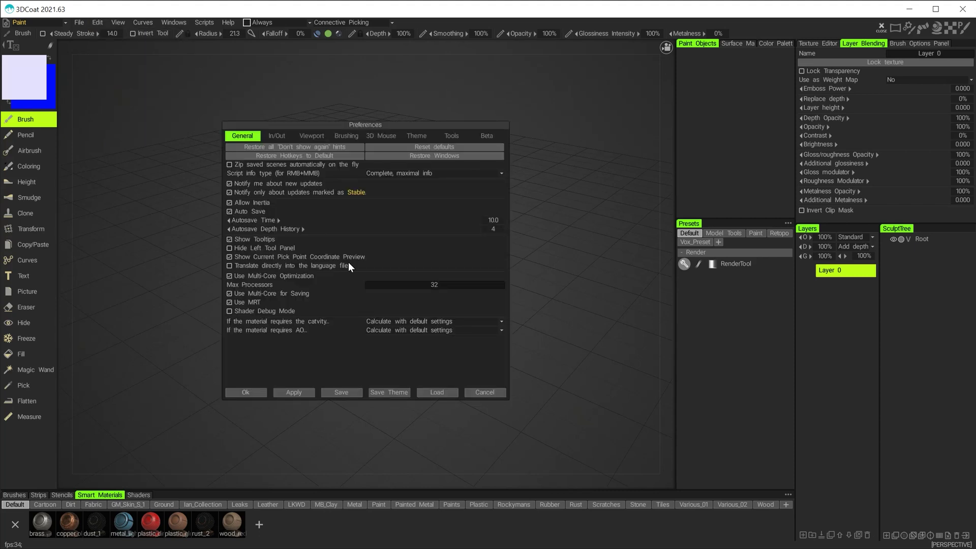
pyautogui.click(276, 138)
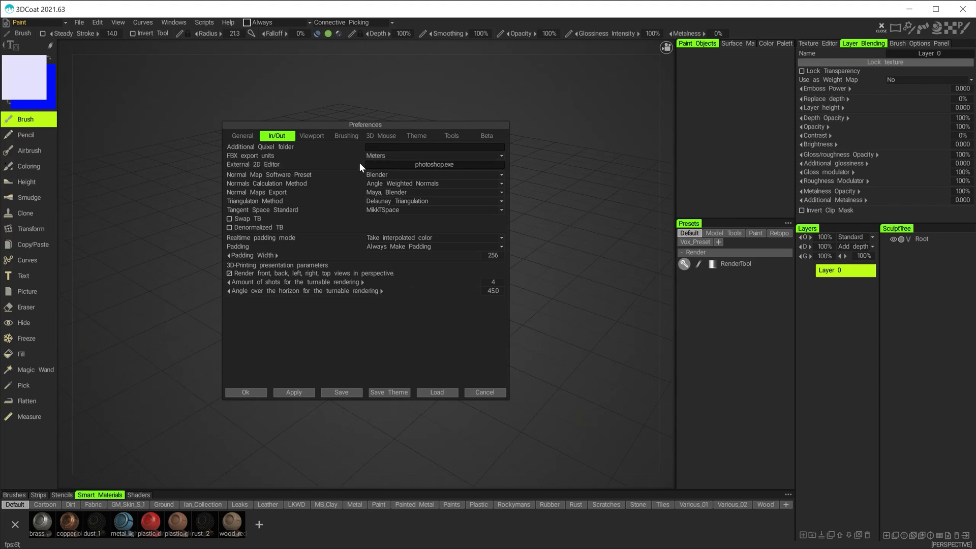
# Review the FBX export unit choices, keep Meters, and leave the Preferences without saving.
pyautogui.moveTo(382, 161)
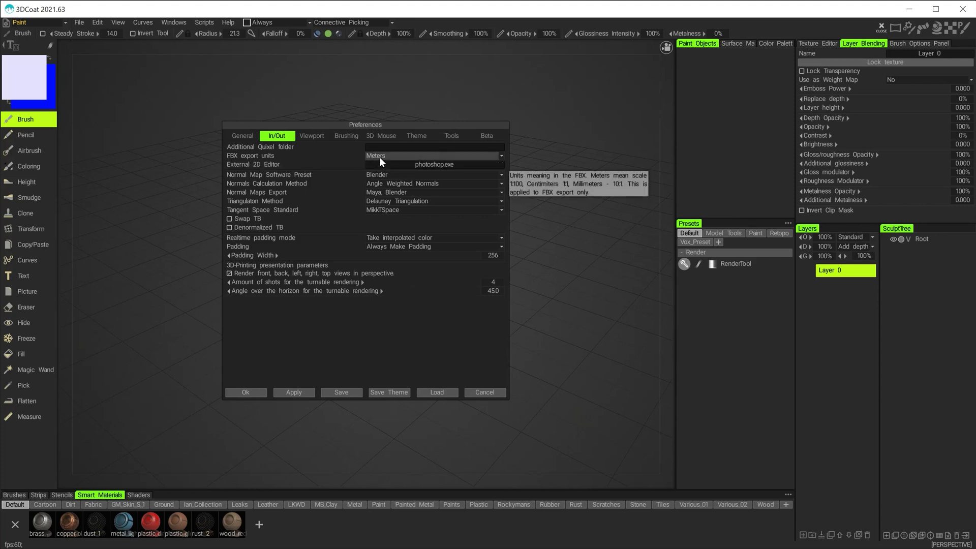
pyautogui.click(502, 158)
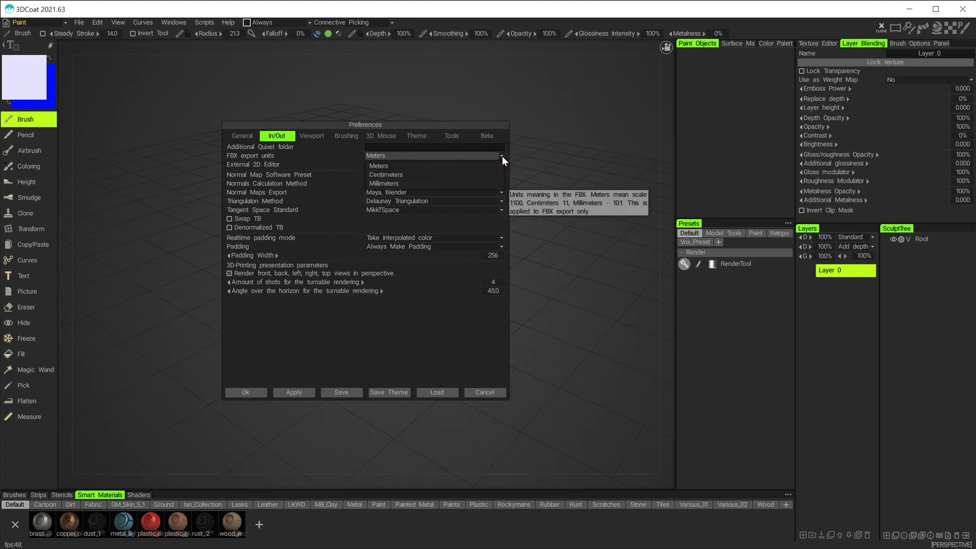
pyautogui.click(473, 166)
pyautogui.click(473, 164)
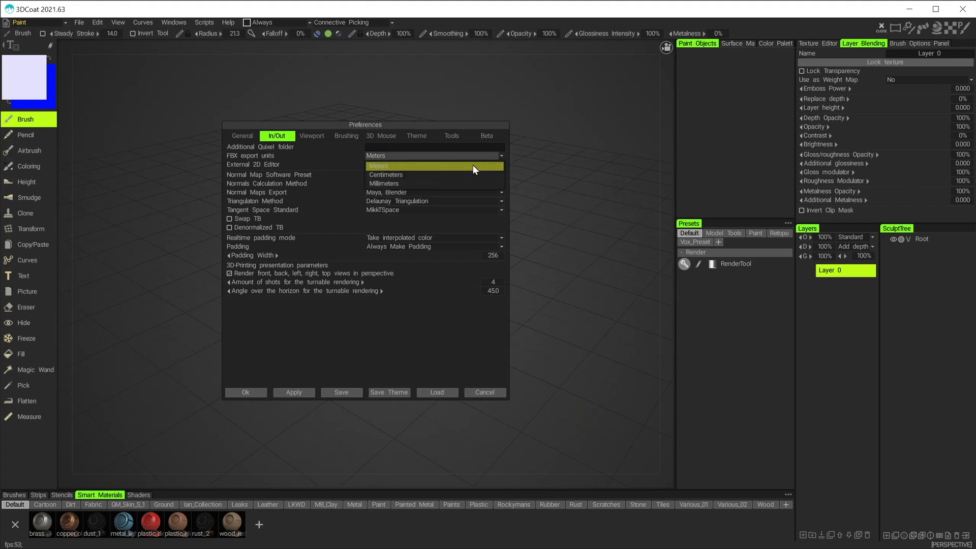
pyautogui.click(473, 170)
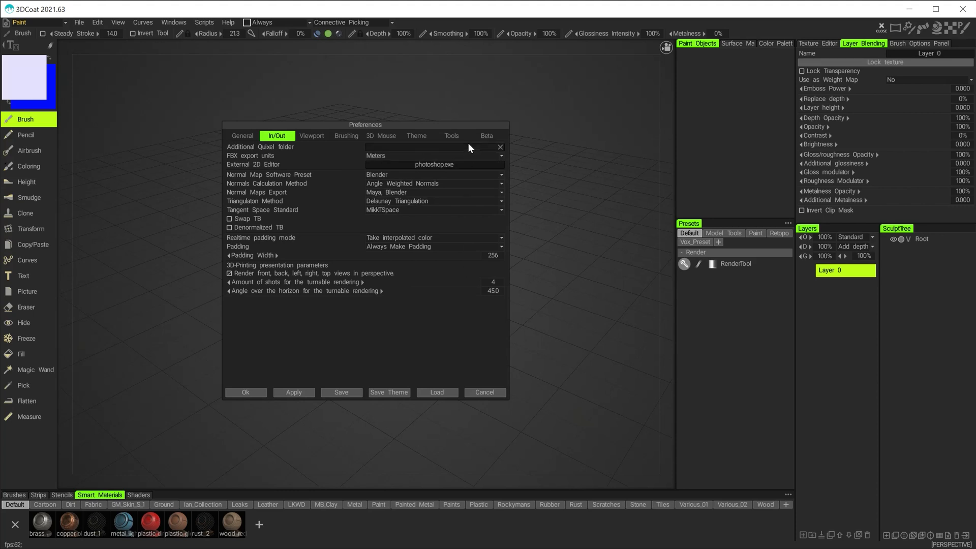
pyautogui.click(488, 393)
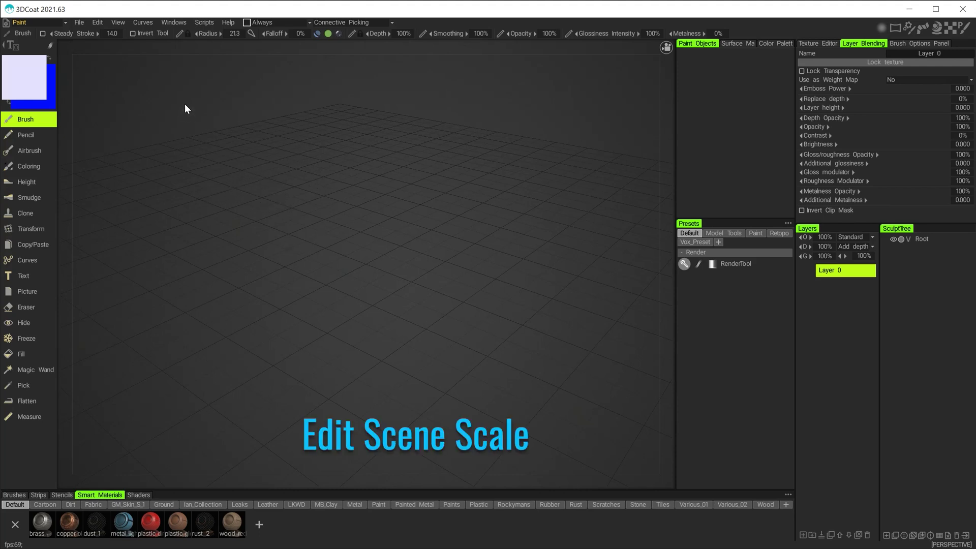
# Switch to the Sculpt room and inspect the Edit Scene Scale settings, leaving them without applying anything.
pyautogui.click(24, 27)
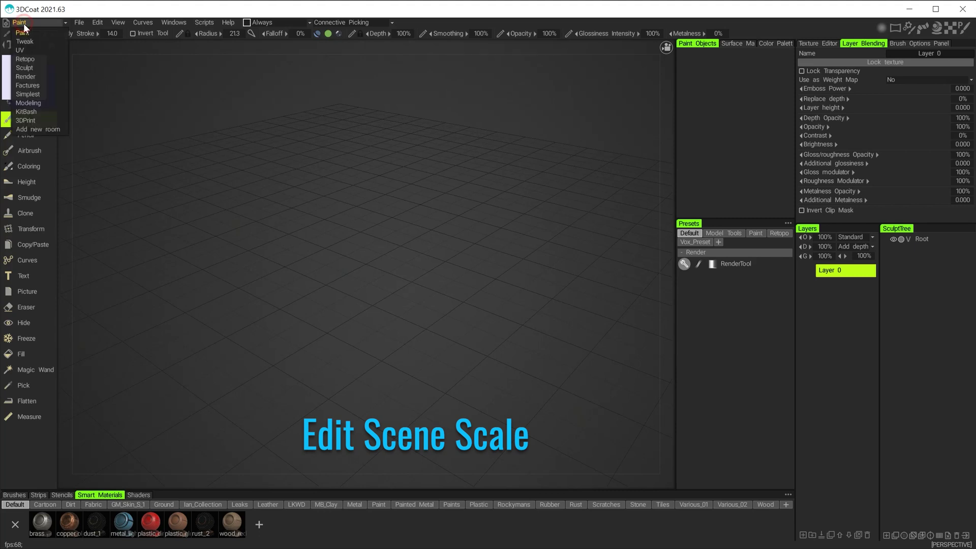
pyautogui.click(43, 67)
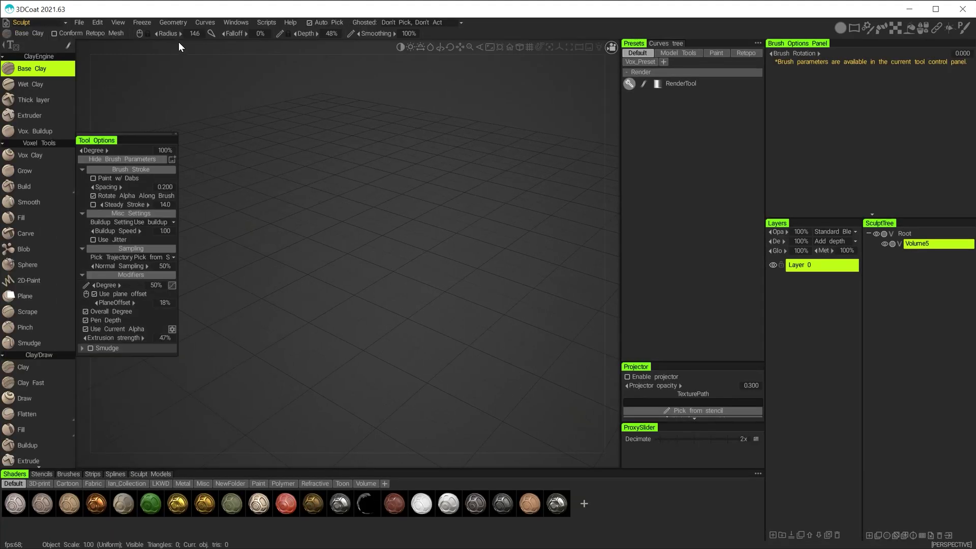
pyautogui.click(172, 23)
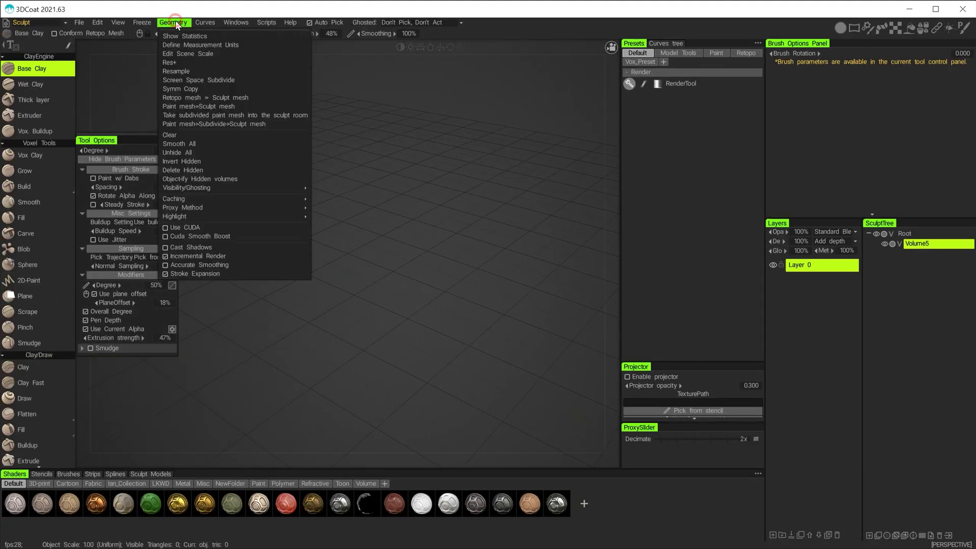
pyautogui.click(190, 54)
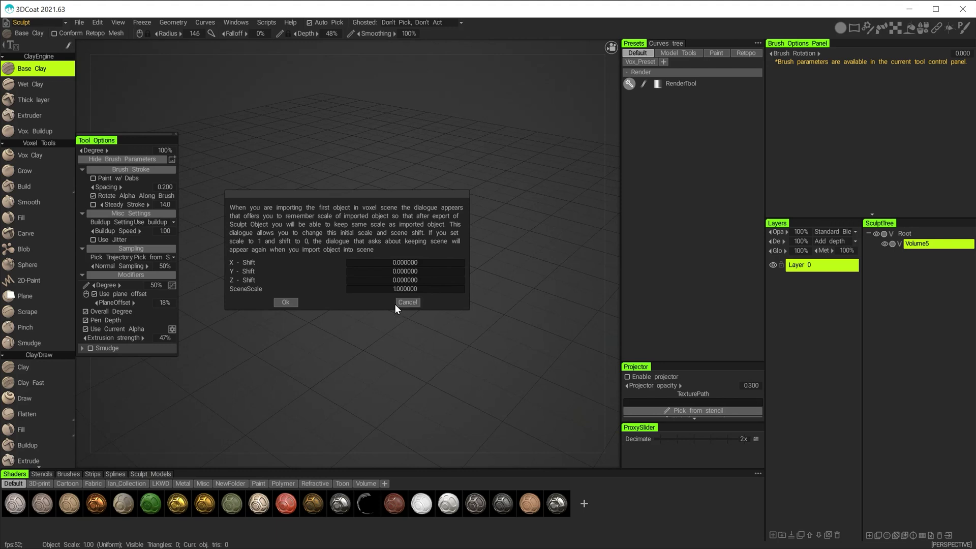
pyautogui.click(408, 303)
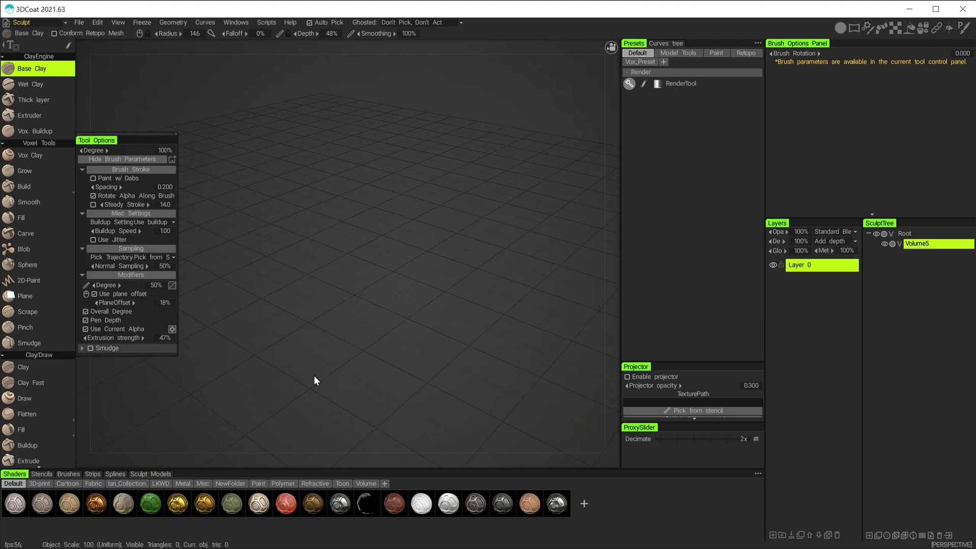
# Switch to Blender and show the cube in the right orthographic view.
pyautogui.hotkey('alt', 'Tab')
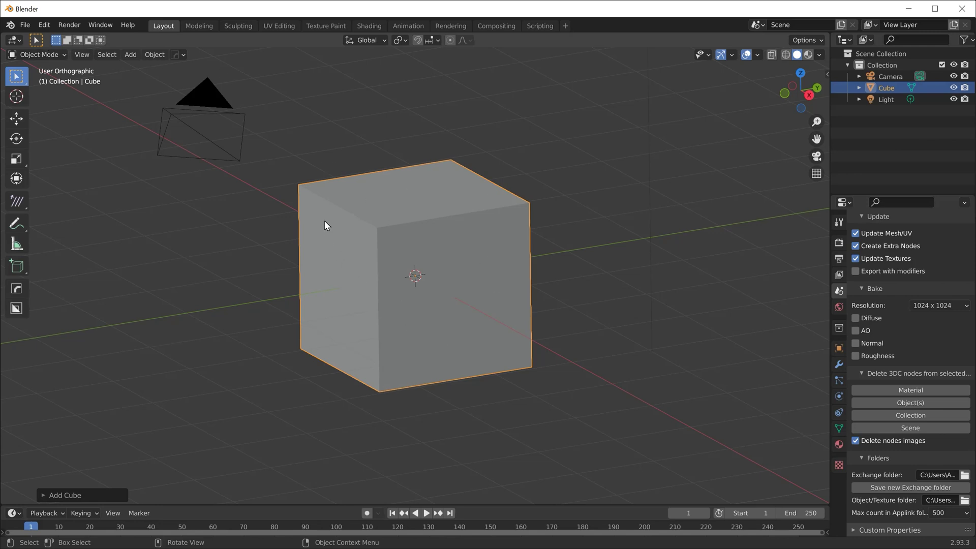
pyautogui.moveTo(538, 224)
pyautogui.mouseDown(button='middle')
pyautogui.moveTo(495, 236)
pyautogui.moveTo(524, 233)
pyautogui.mouseUp(button='middle')
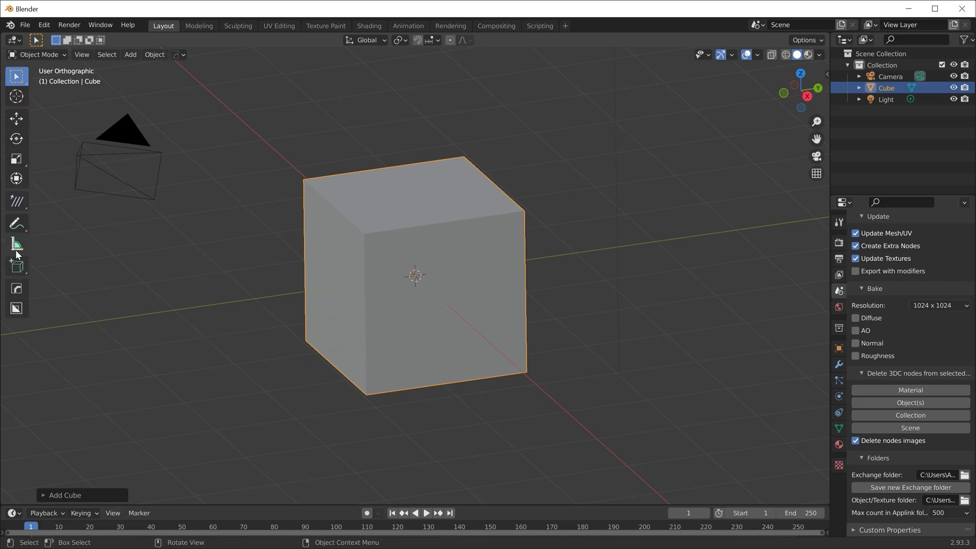
pyautogui.click(818, 175)
pyautogui.click(817, 175)
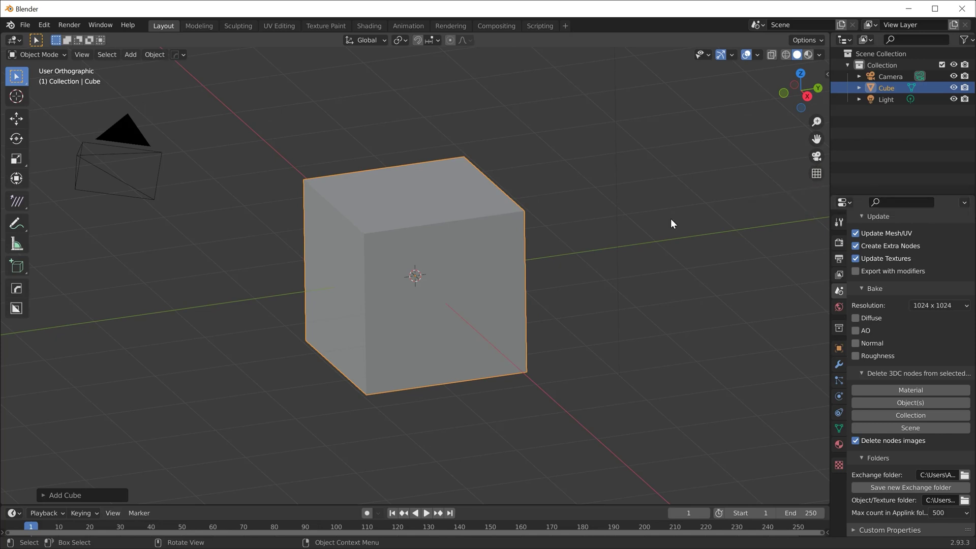
pyautogui.click(807, 97)
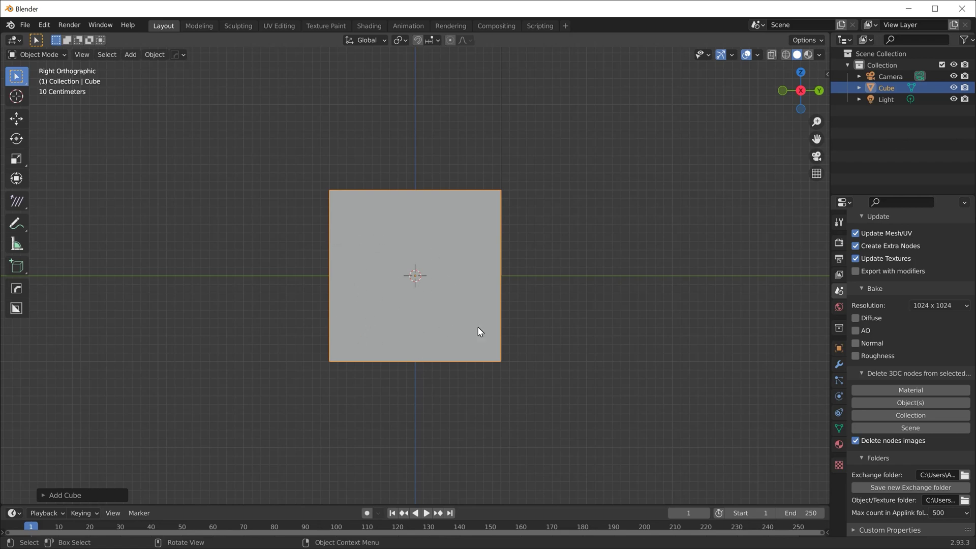
pyautogui.scroll(4, 529, 308)
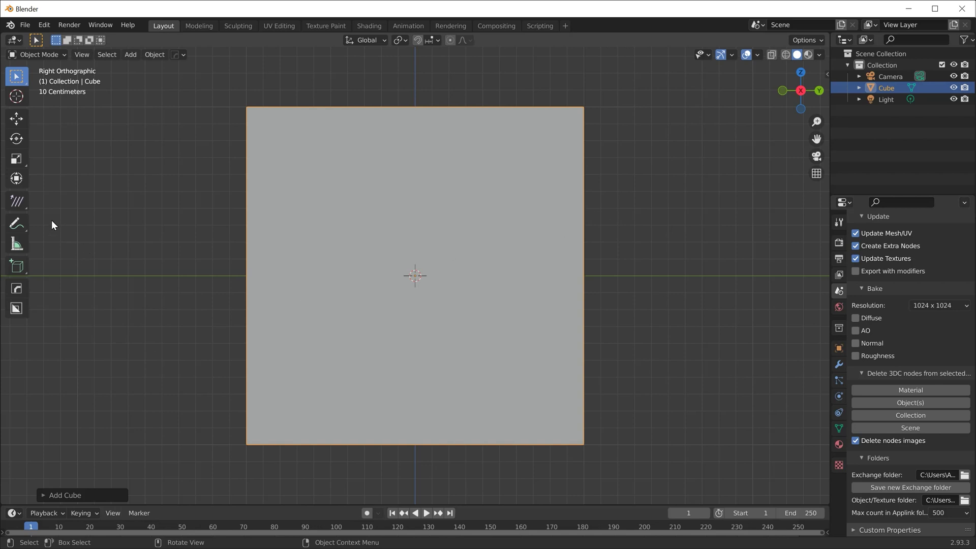
# Try to measure the cube's width from edge to edge, and return to the selection tool.
pyautogui.click(16, 246)
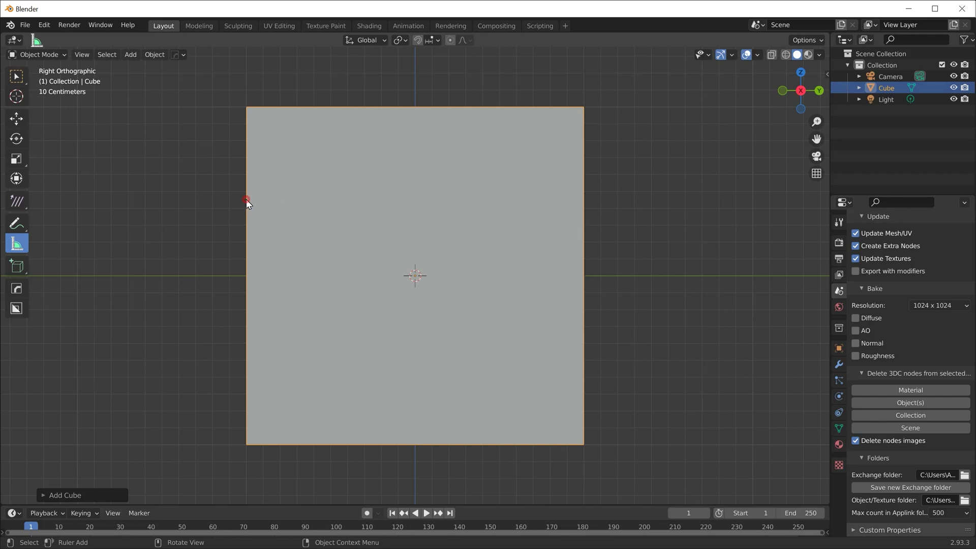
pyautogui.moveTo(247, 200)
pyautogui.mouseDown()
pyautogui.moveTo(399, 205)
pyautogui.moveTo(551, 190)
pyautogui.moveTo(595, 201)
pyautogui.moveTo(270, 213)
pyautogui.moveTo(244, 212)
pyautogui.moveTo(247, 202)
pyautogui.mouseUp()
pyautogui.doubleClick(584, 202)
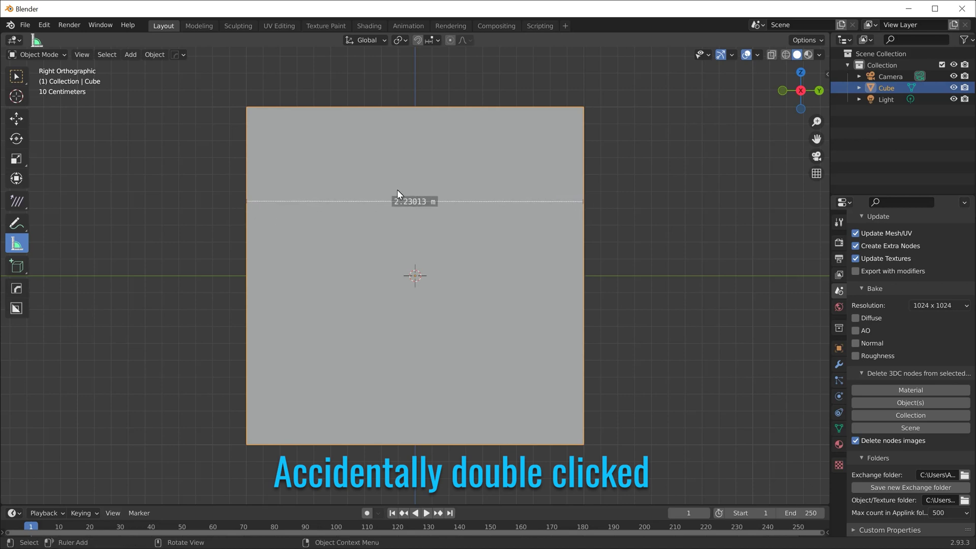
pyautogui.moveTo(398, 194)
pyautogui.mouseDown(button='middle')
pyautogui.moveTo(433, 258)
pyautogui.moveTo(437, 203)
pyautogui.moveTo(428, 271)
pyautogui.moveTo(438, 263)
pyautogui.moveTo(438, 244)
pyautogui.moveTo(351, 292)
pyautogui.moveTo(376, 283)
pyautogui.moveTo(388, 198)
pyautogui.mouseUp(button='middle')
pyautogui.click(156, 231)
pyautogui.click(16, 76)
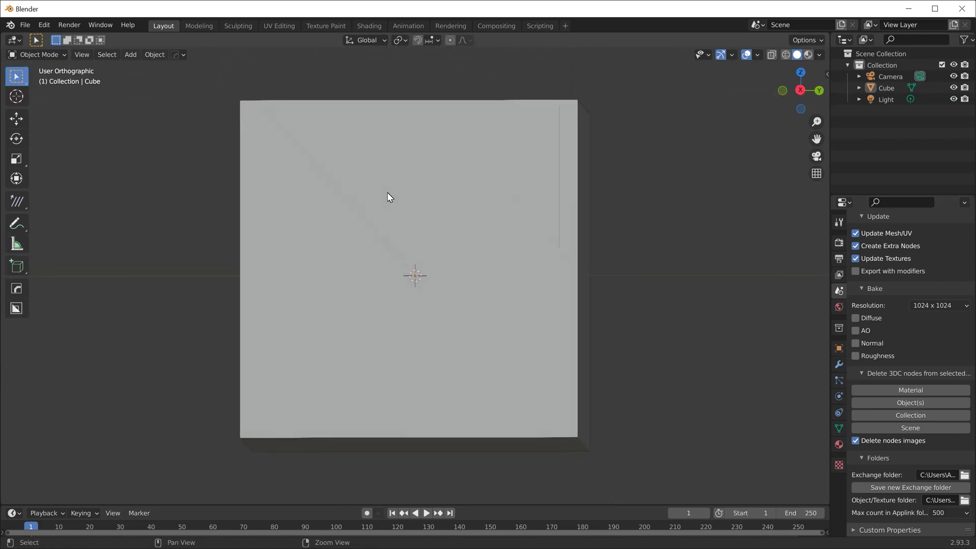
# Measure the cube's width again in the right orthographic view and check the ruler from other angles.
pyautogui.click(803, 91)
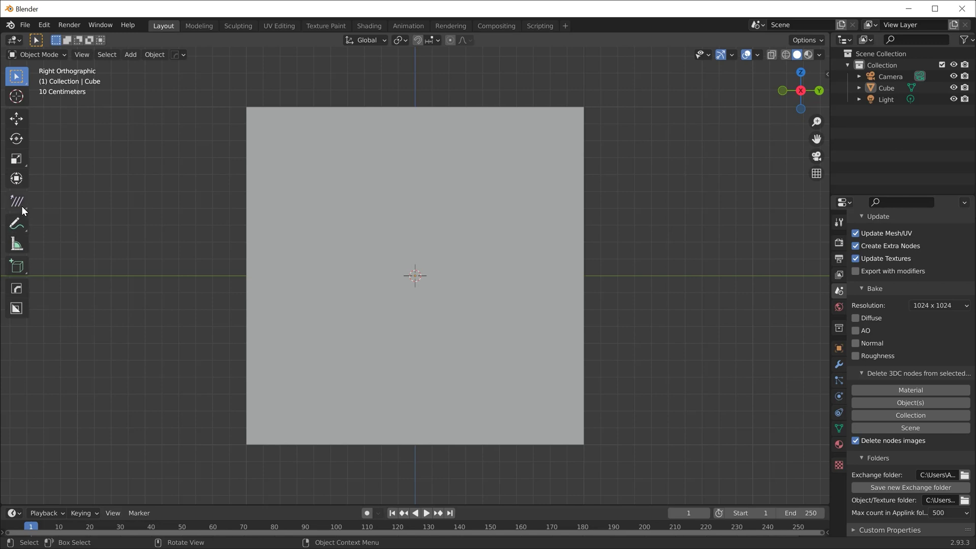
pyautogui.click(16, 244)
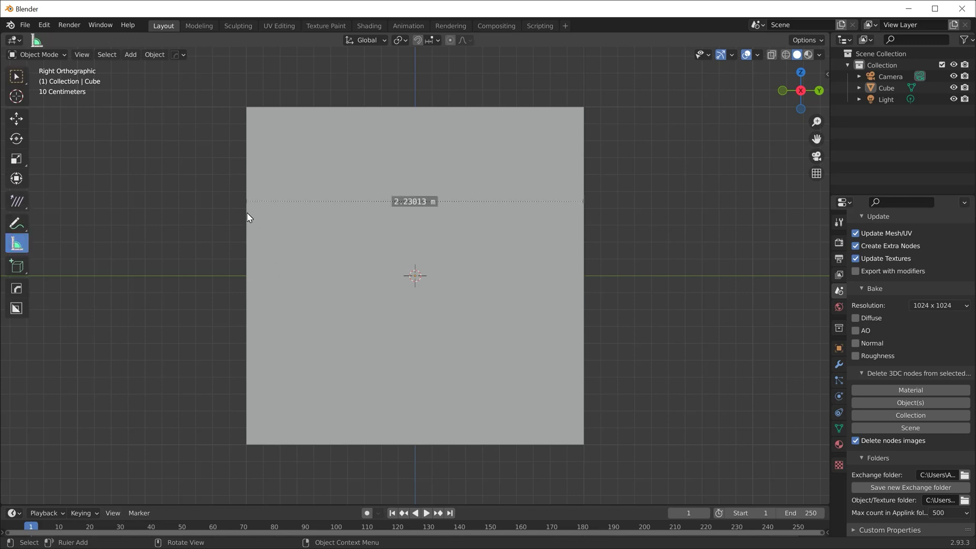
pyautogui.moveTo(248, 222); pyautogui.dragTo(584, 217)
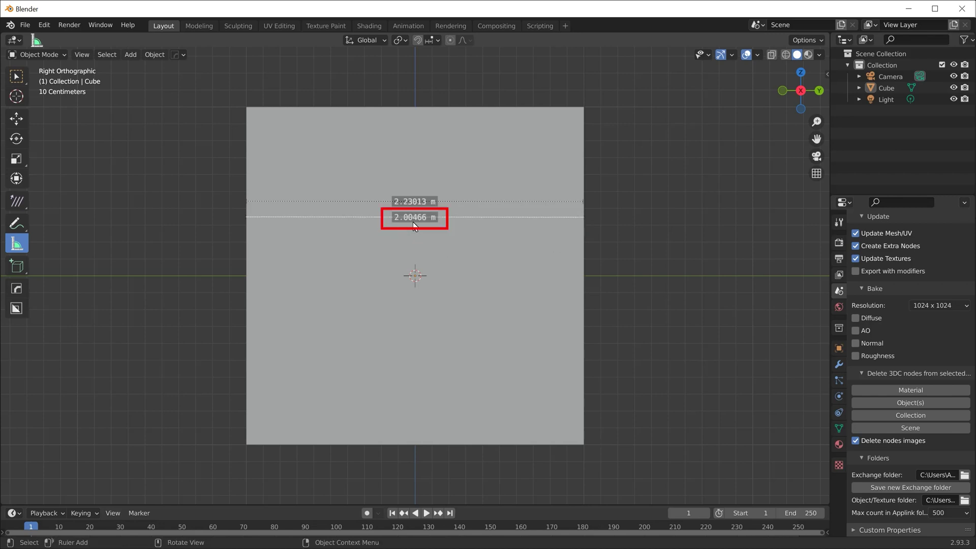
pyautogui.moveTo(591, 253); pyautogui.dragTo(581, 264, button='middle')
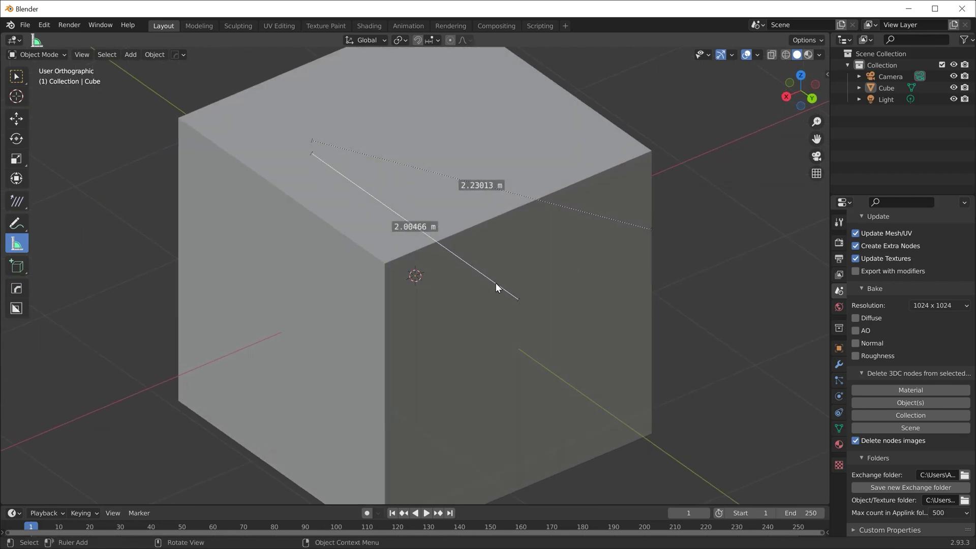
pyautogui.moveTo(321, 300); pyautogui.dragTo(381, 230, button='middle')
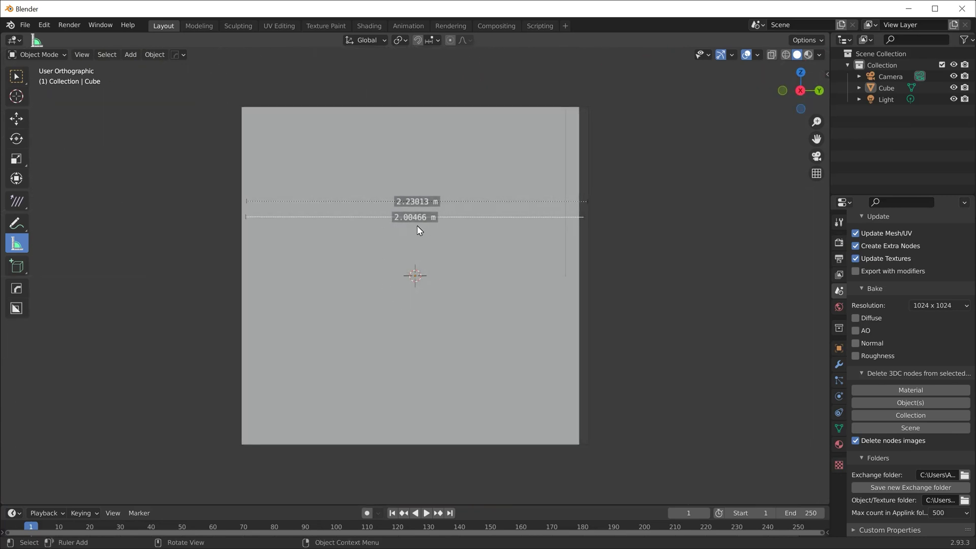
pyautogui.click(16, 76)
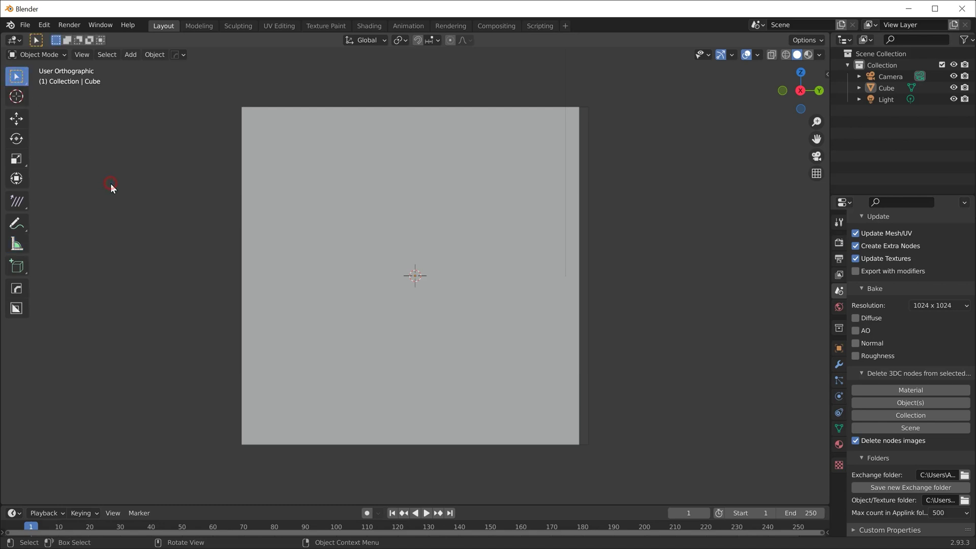
# Select the cube and send it to 3DCoat through the 3D-Coat Applink using Per-Pixel Painting.
pyautogui.moveTo(398, 214); pyautogui.dragTo(427, 253, button='middle')
pyautogui.moveTo(365, 225); pyautogui.dragTo(425, 219, button='middle')
pyautogui.scroll(1, 445, 244)
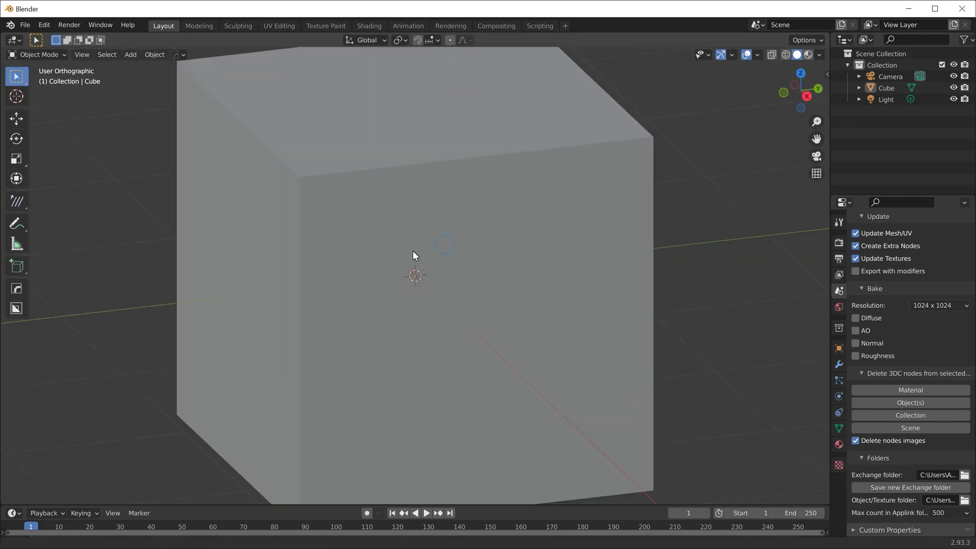
pyautogui.scroll(-3, 413, 251)
pyautogui.scroll(1, 452, 292)
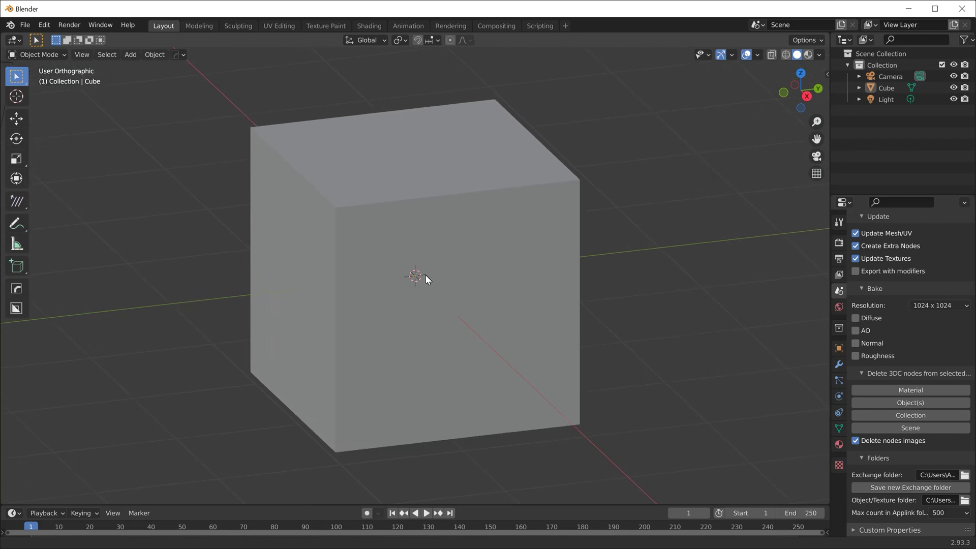
pyautogui.click(292, 202)
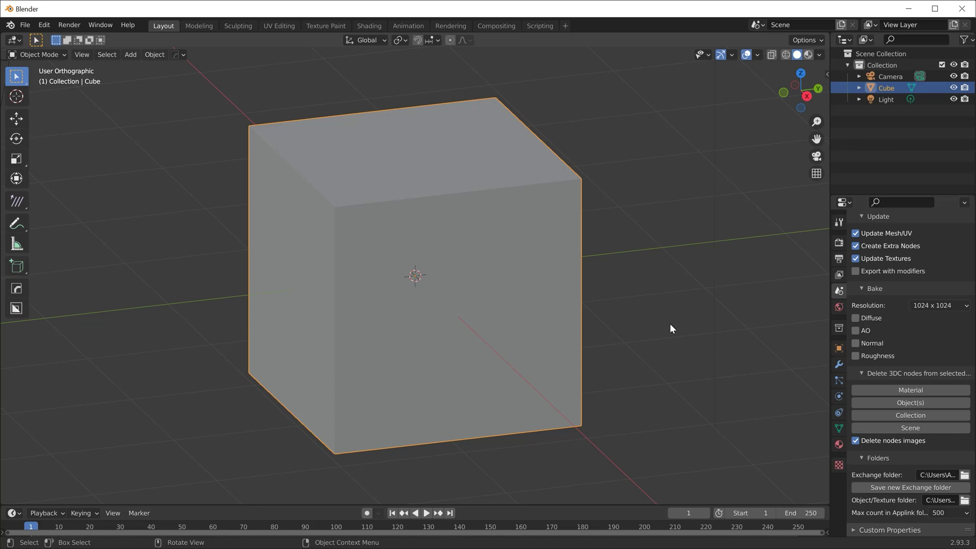
pyautogui.press('n')
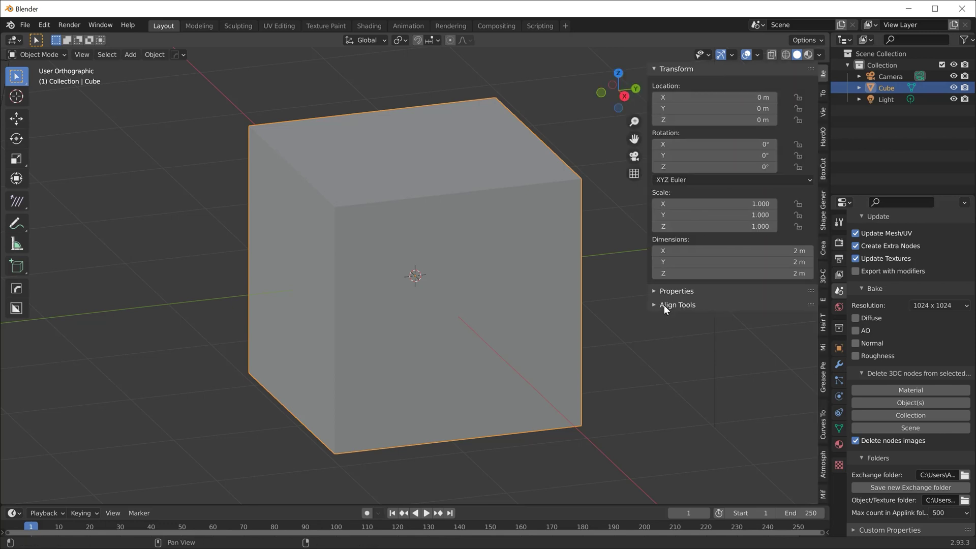
pyautogui.click(823, 278)
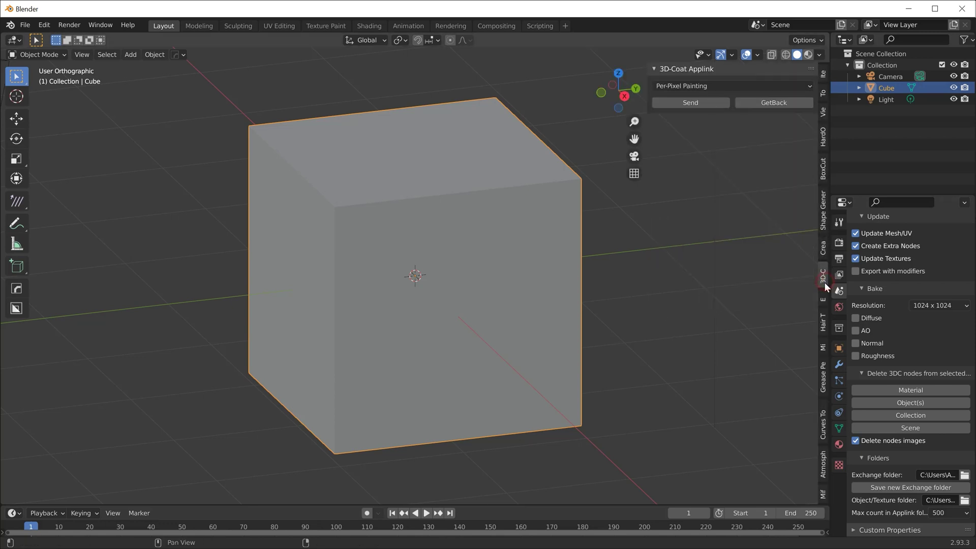
pyautogui.click(691, 104)
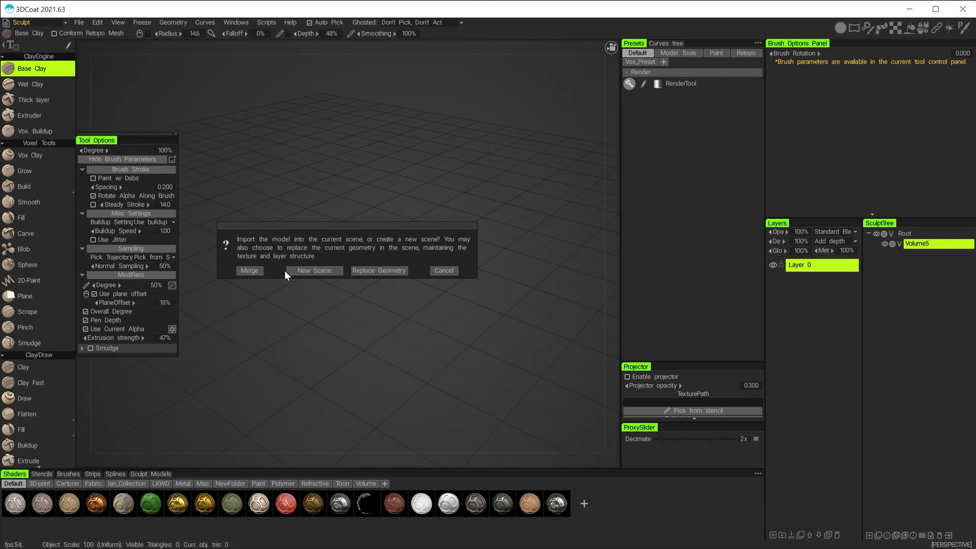
# Import the sent cube into a new scene without saving the current one, accepting the Per Pixel Painting import settings.
pyautogui.click(317, 270)
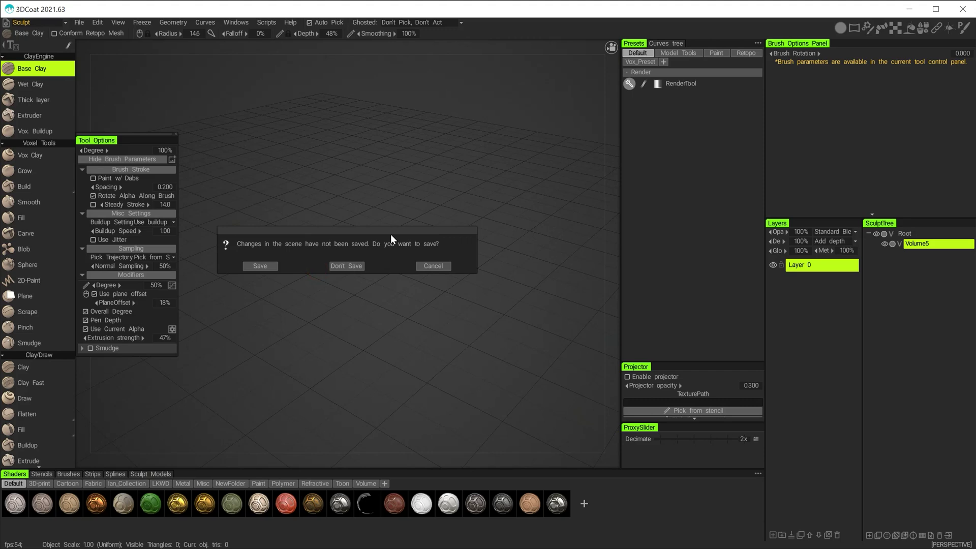
pyautogui.click(348, 266)
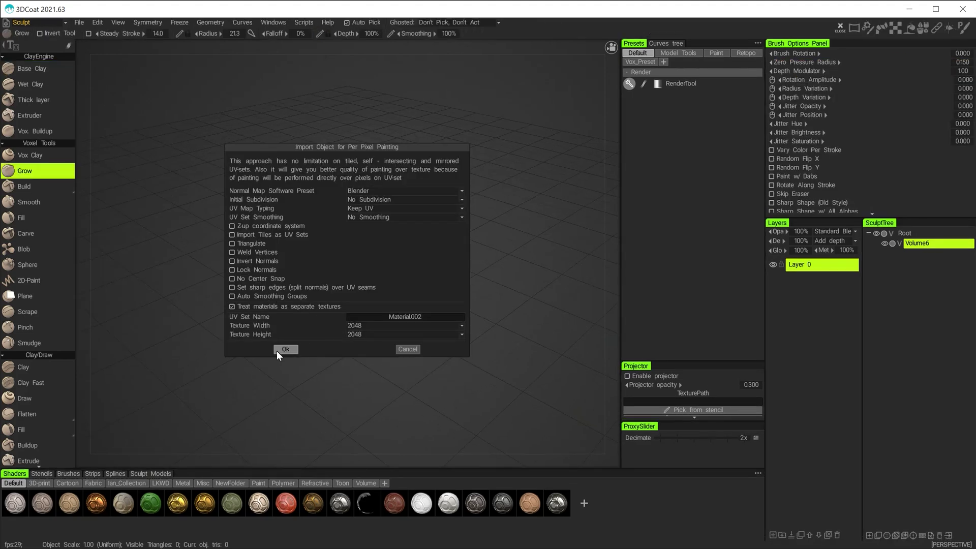
pyautogui.click(285, 349)
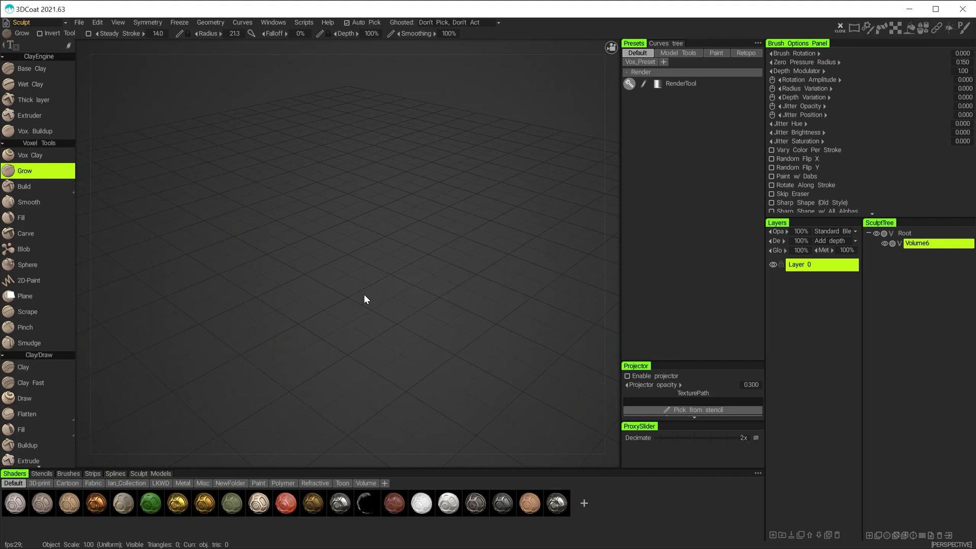
# Switch from the Sculpt room to the Paint room to show the imported cube.
pyautogui.click(21, 23)
pyautogui.click(20, 28)
pyautogui.click(22, 22)
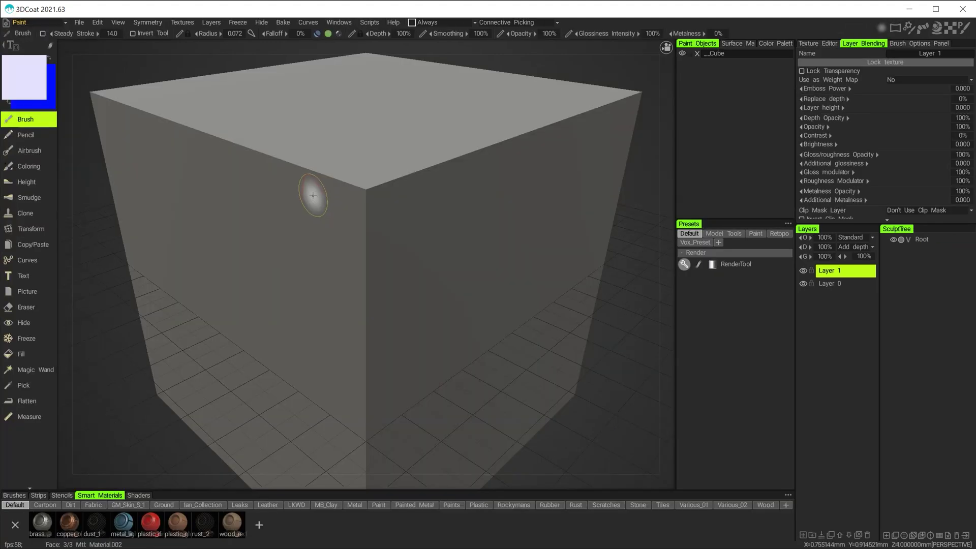
# Measure the cube's width from edge to edge with the Measure tool in the front orthographic view.
pyautogui.scroll(-3, 456, 273)
pyautogui.keyDown('alt'); pyautogui.moveTo(459, 283); pyautogui.dragTo(371, 267); pyautogui.keyUp('alt')
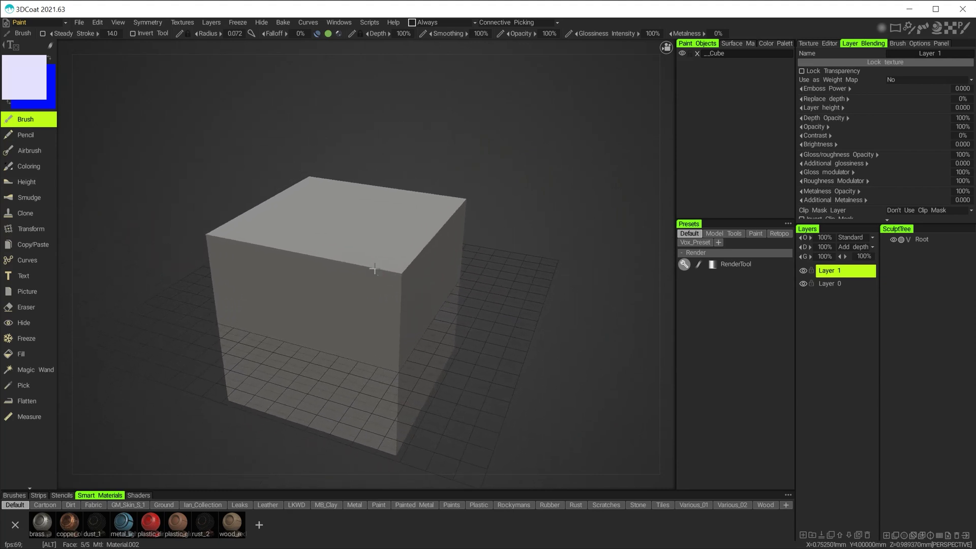
pyautogui.click(22, 418)
pyautogui.moveTo(576, 46)
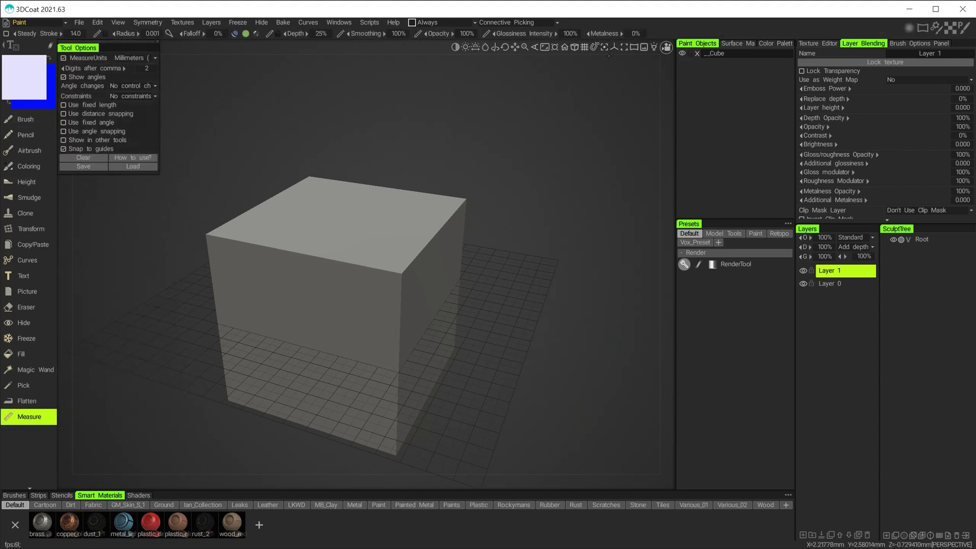
pyautogui.keyDown('alt'); pyautogui.moveTo(576, 47); pyautogui.dragTo(502, 131); pyautogui.keyUp('alt')
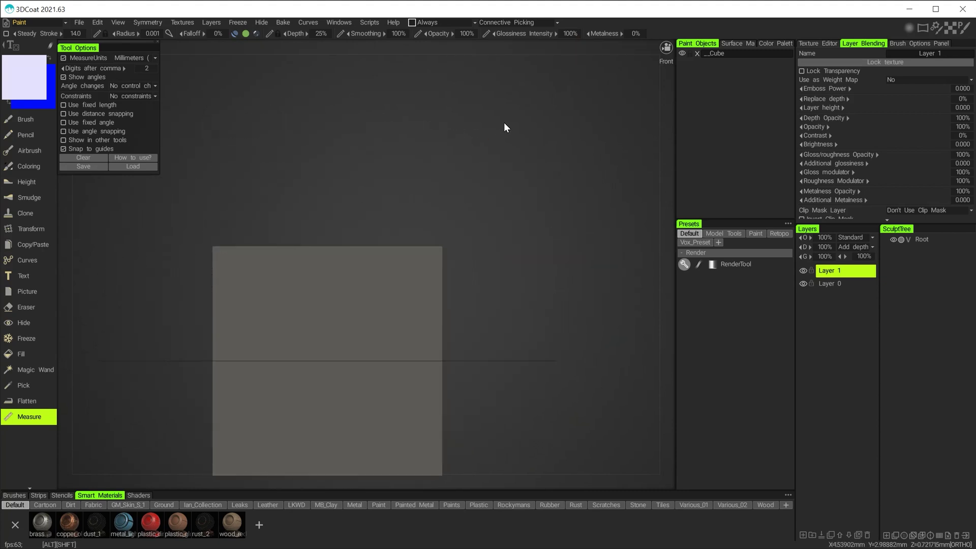
pyautogui.scroll(4, 376, 340)
pyautogui.keyDown('alt'); pyautogui.moveTo(406, 333); pyautogui.dragTo(483, 275, button='middle'); pyautogui.keyUp('alt')
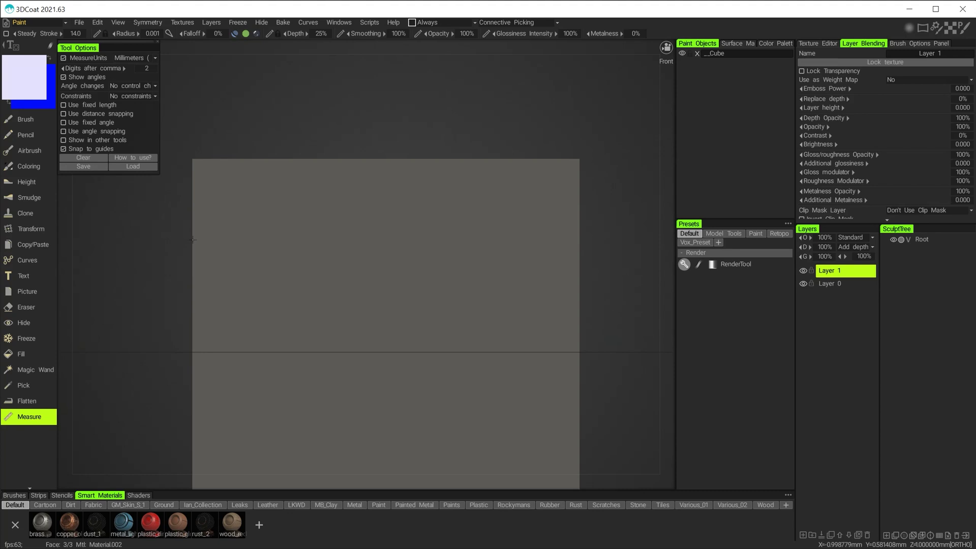
pyautogui.moveTo(192, 239); pyautogui.dragTo(275, 331)
pyautogui.press('Escape')
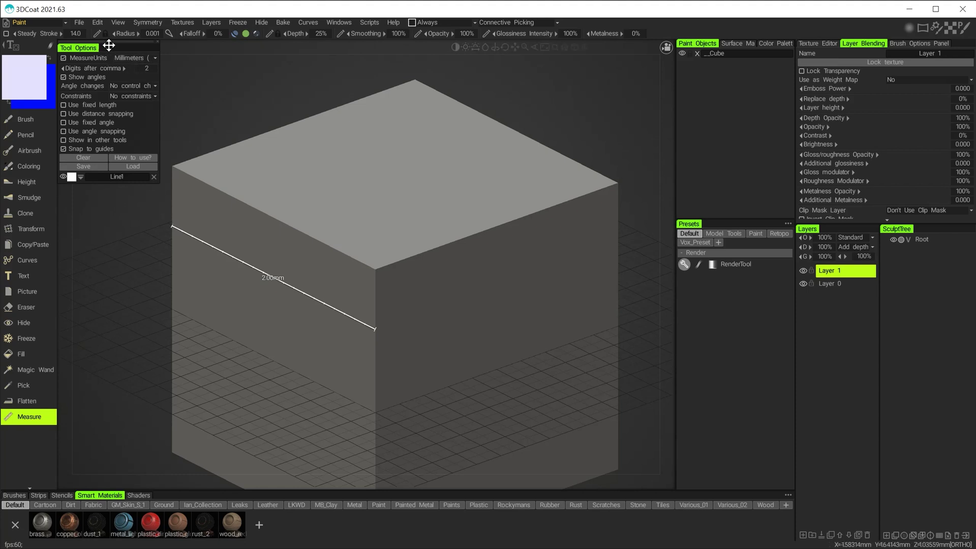
# Set the Measure tool's units to Meters (m) with 1 digit after the comma.
pyautogui.moveTo(109, 45); pyautogui.dragTo(122, 78)
pyautogui.click(150, 90)
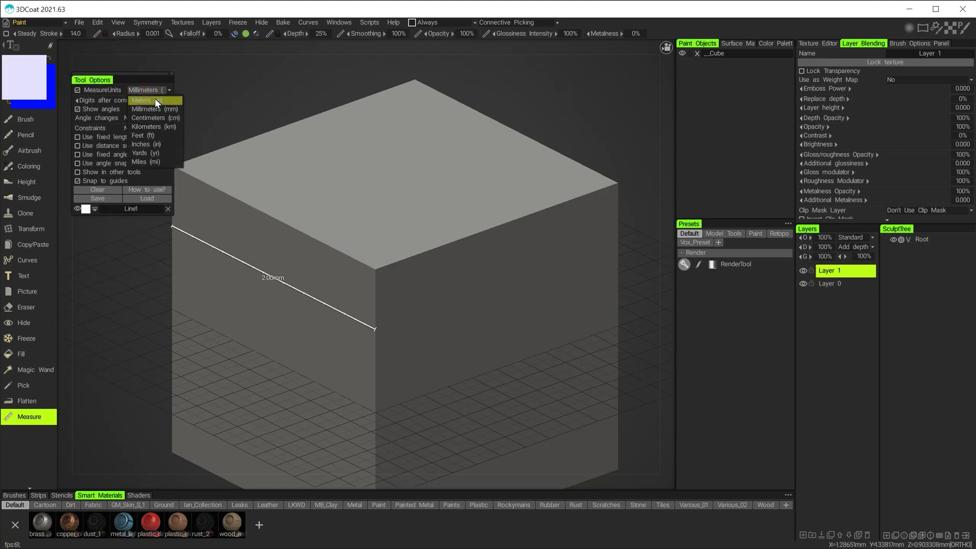
pyautogui.click(155, 101)
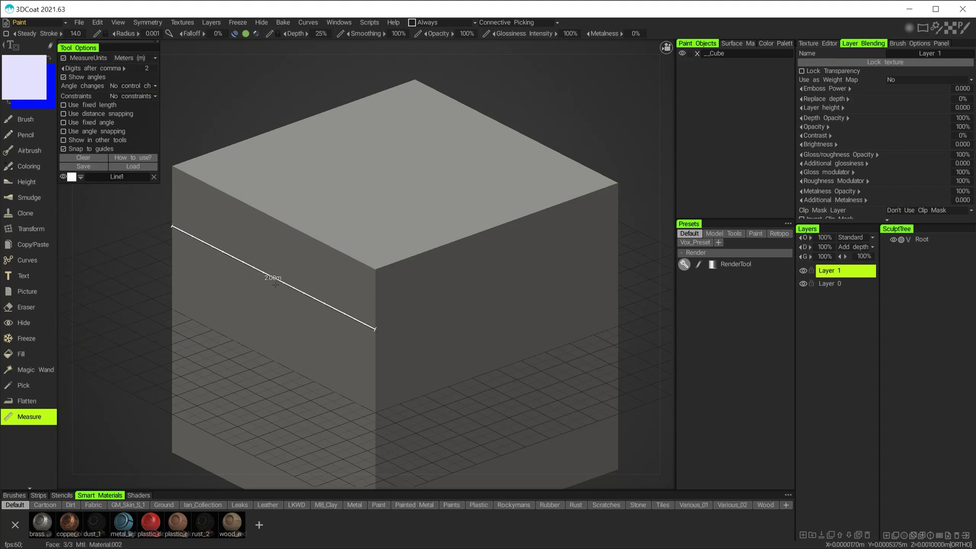
pyautogui.moveTo(109, 68); pyautogui.dragTo(67, 68)
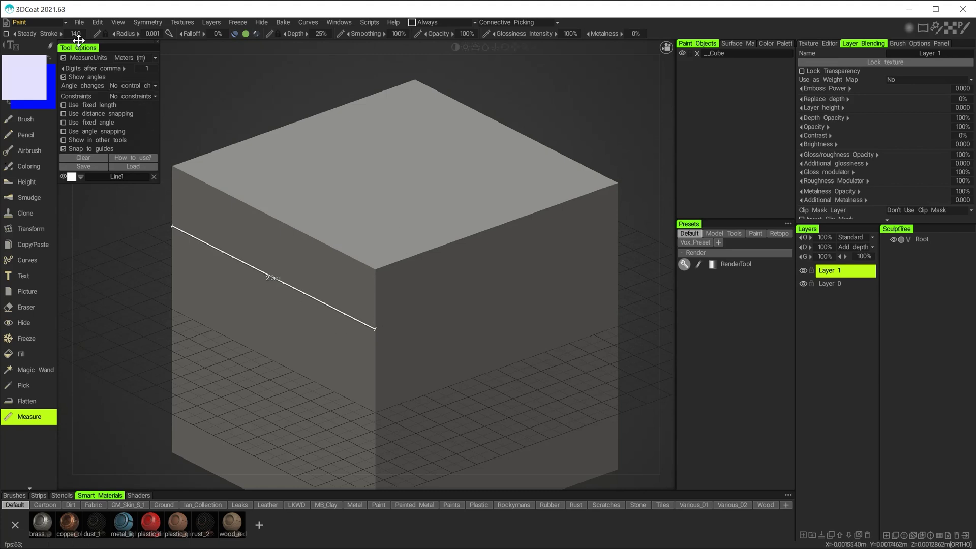
# Switch to the Sculpt room and set the SceneScale to 100 through Edit Scene Scale.
pyautogui.click(41, 25)
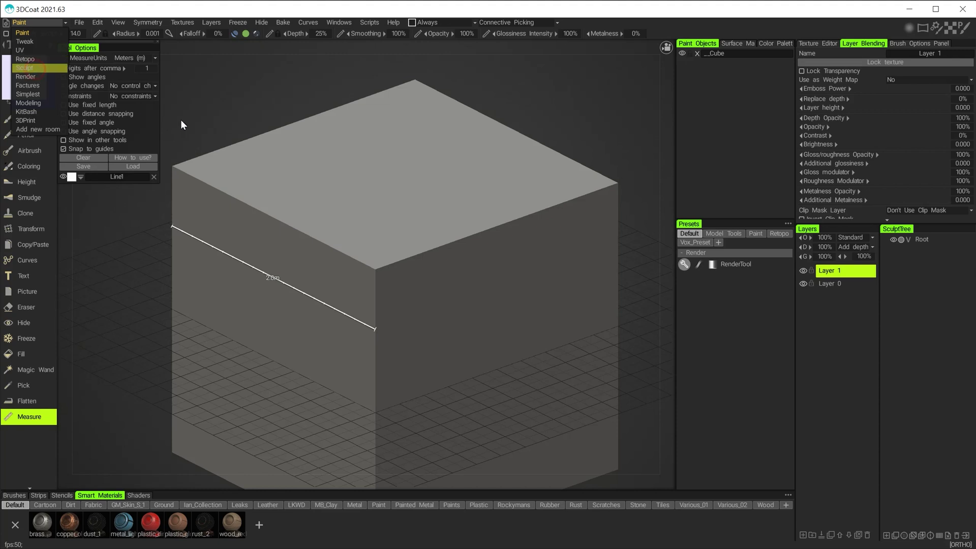
pyautogui.click(31, 68)
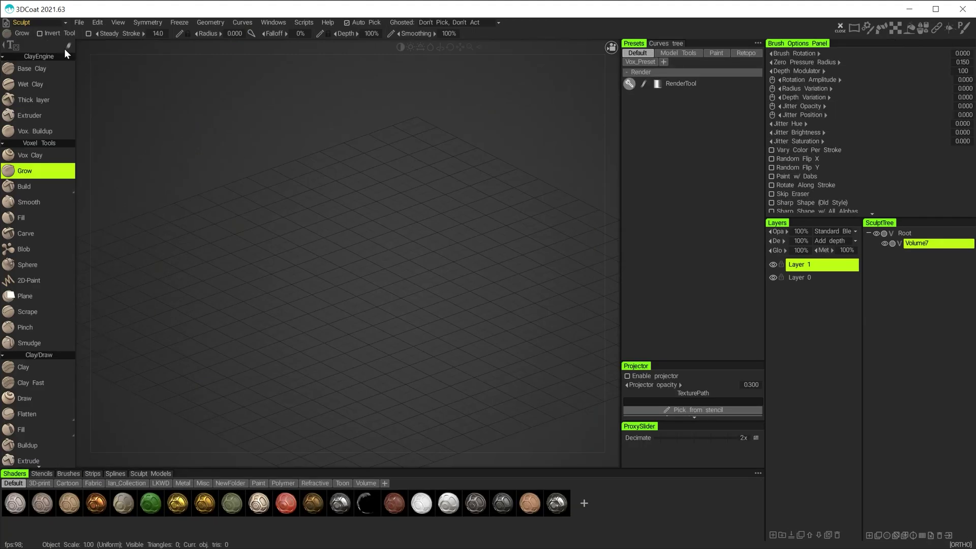
pyautogui.click(211, 23)
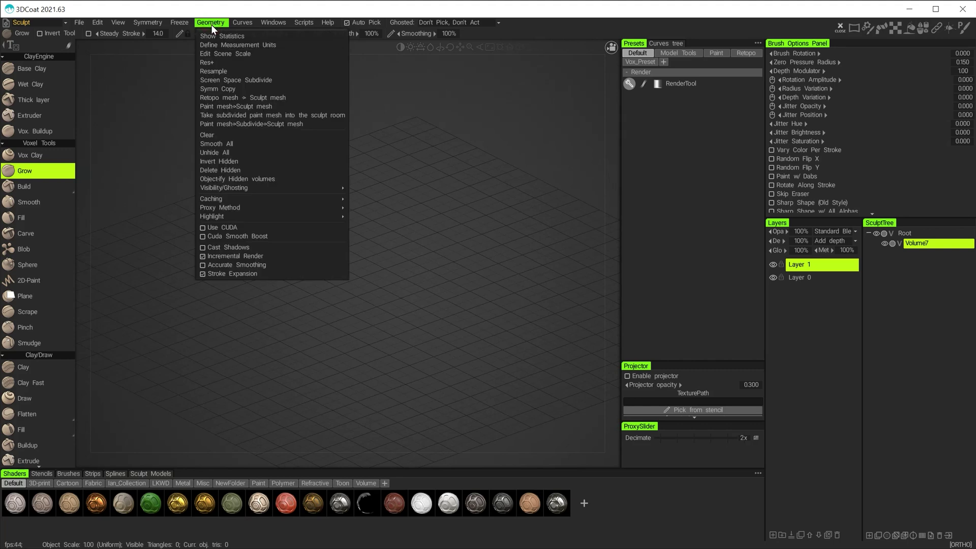
pyautogui.click(225, 54)
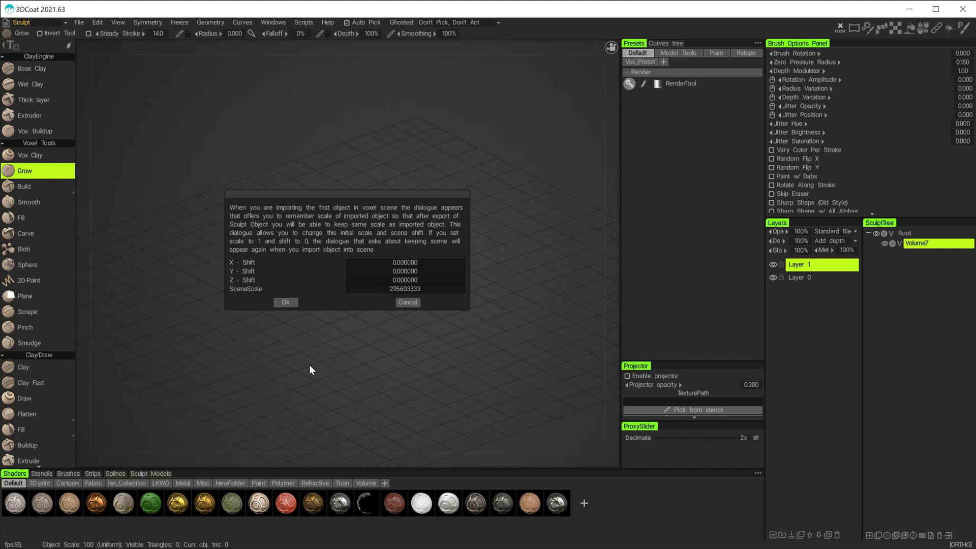
pyautogui.click(400, 288)
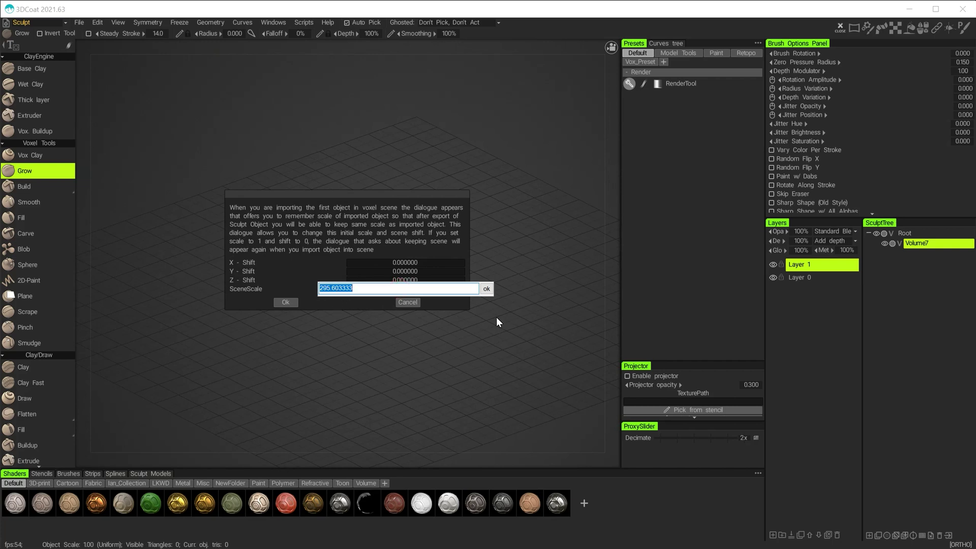
pyautogui.write('100')
pyautogui.press('Return')
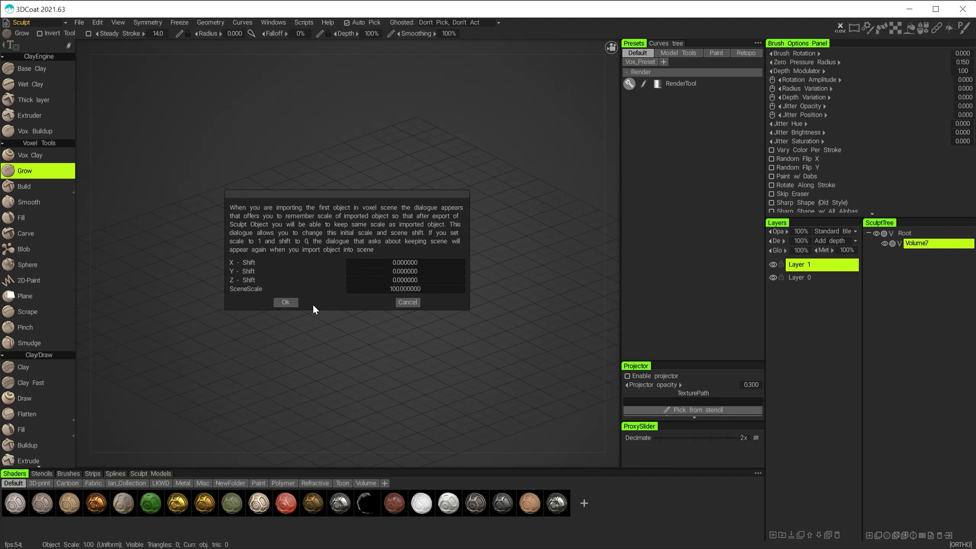
pyautogui.click(292, 304)
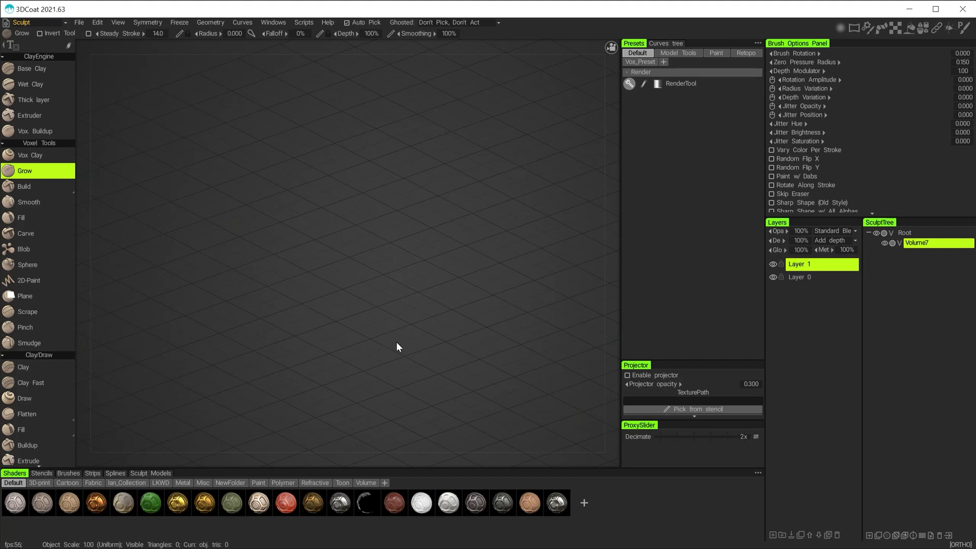
# Return to the Paint room and delete the outdated measurement line from the cube.
pyautogui.click(34, 24)
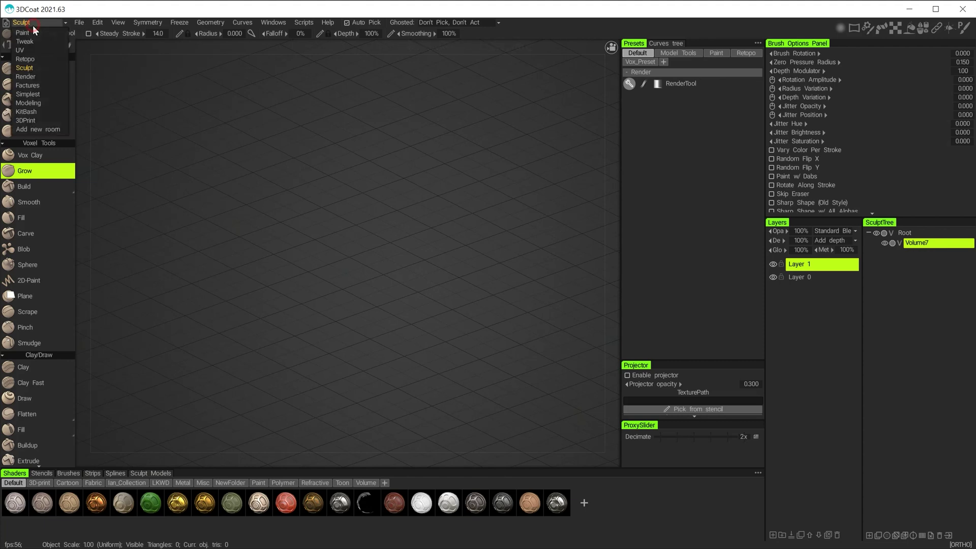
pyautogui.click(35, 33)
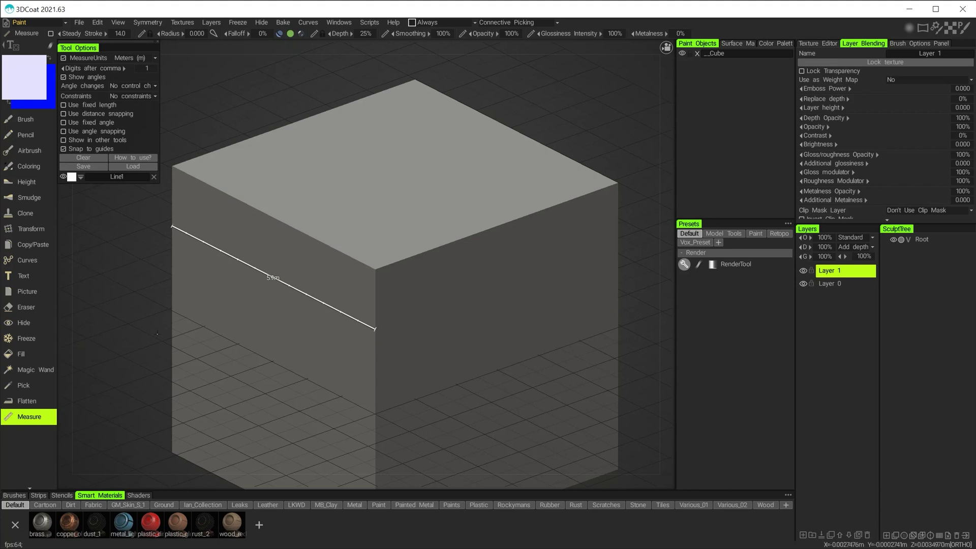
pyautogui.keyDown('alt'); pyautogui.moveTo(371, 371); pyautogui.dragTo(355, 345); pyautogui.keyUp('alt')
pyautogui.scroll(-5, 353, 343)
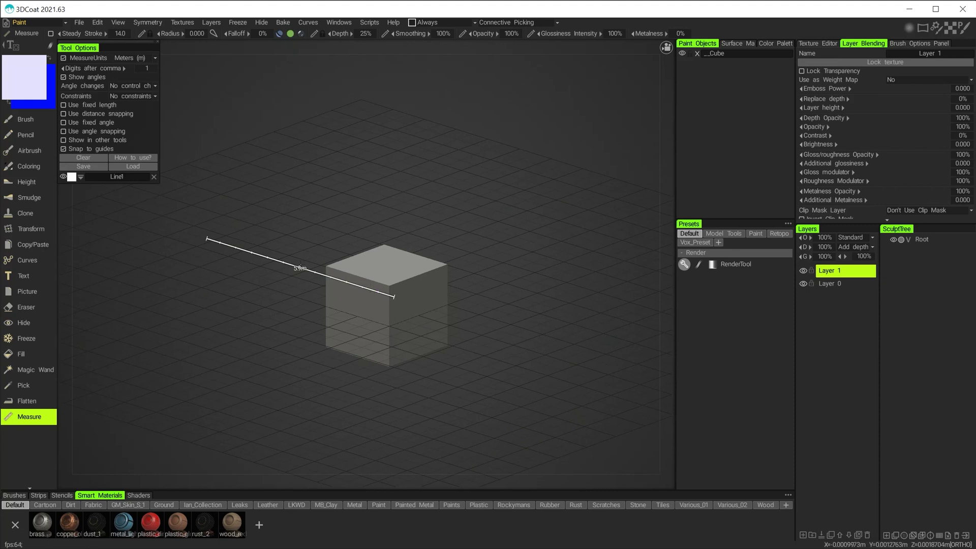
pyautogui.click(154, 176)
# Measure the cube's width again from edge to edge in the front view and check the line from an angle.
pyautogui.keyDown('alt'); pyautogui.moveTo(356, 305); pyautogui.dragTo(459, 369, button='right'); pyautogui.keyUp('alt')
pyautogui.keyDown('alt'); pyautogui.moveTo(479, 349); pyautogui.dragTo(382, 299); pyautogui.keyUp('alt')
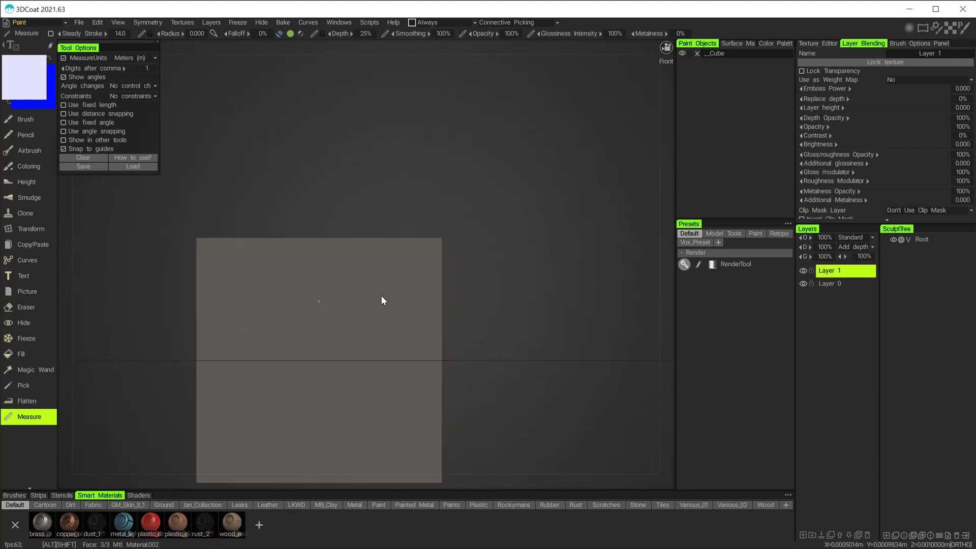
pyautogui.moveTo(329, 311); pyautogui.dragTo(358, 239, button='middle')
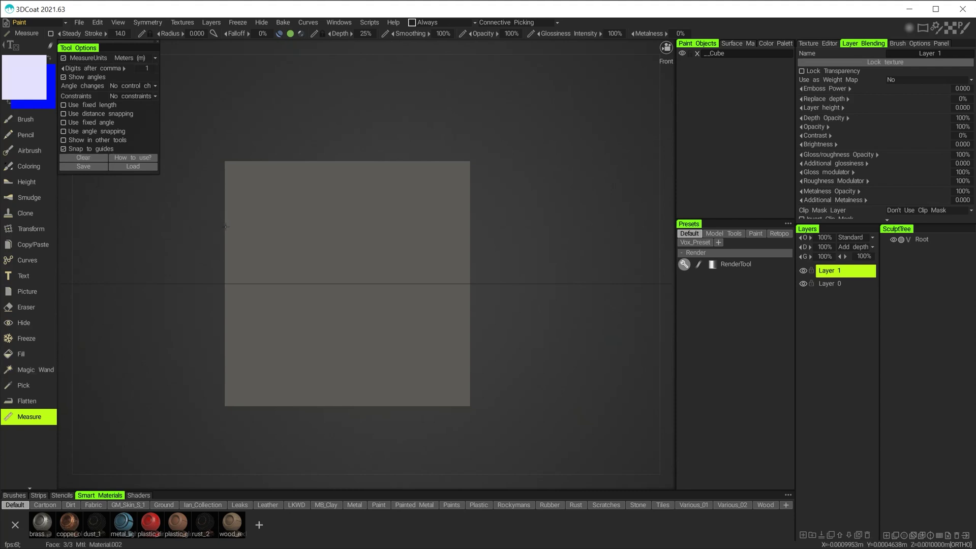
pyautogui.moveTo(225, 227); pyautogui.dragTo(470, 227)
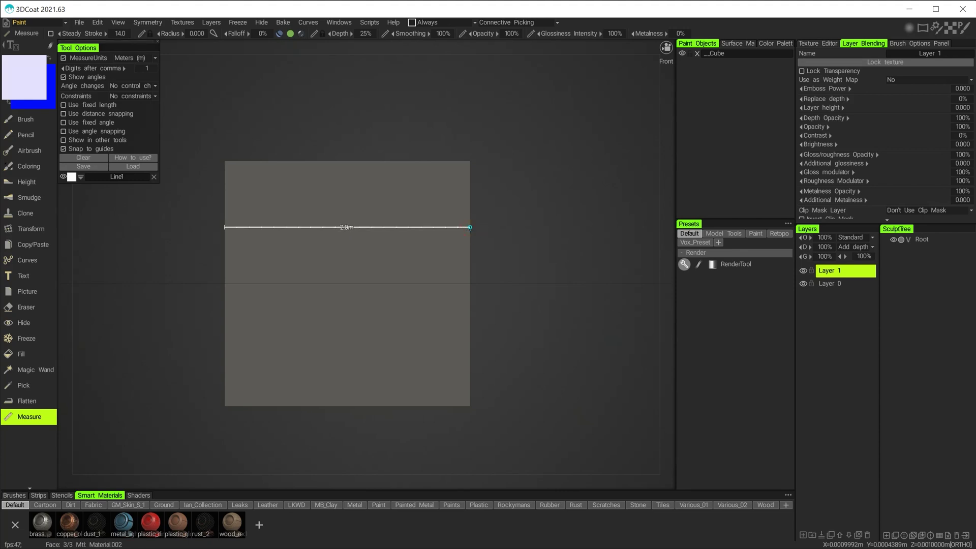
pyautogui.keyDown('alt'); pyautogui.moveTo(410, 289); pyautogui.dragTo(327, 323); pyautogui.keyUp('alt')
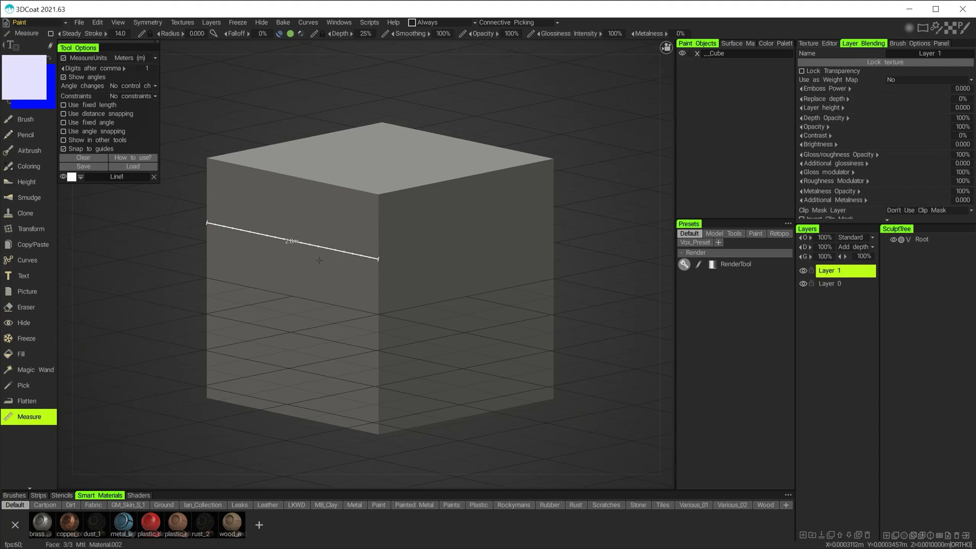
pyautogui.keyDown('alt'); pyautogui.moveTo(319, 260); pyautogui.dragTo(371, 290, button='right'); pyautogui.keyUp('alt')
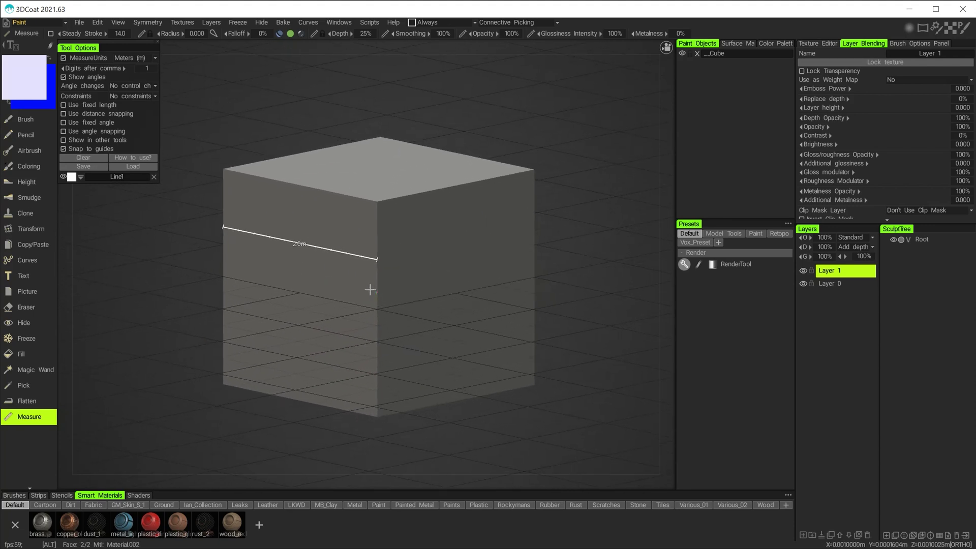
pyautogui.moveTo(370, 289)
pyautogui.keyDown('alt'); pyautogui.mouseDown()
pyautogui.moveTo(390, 314)
pyautogui.moveTo(364, 285)
pyautogui.mouseUp(); pyautogui.keyUp('alt')
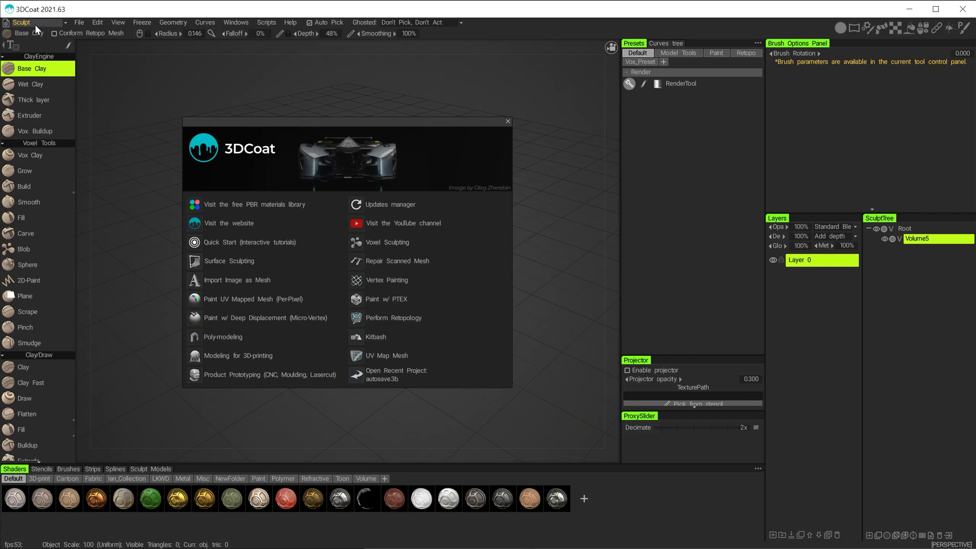
# Check the SceneScale and shift values in the fresh 3DCoat scene and accept them.
pyautogui.click(183, 21)
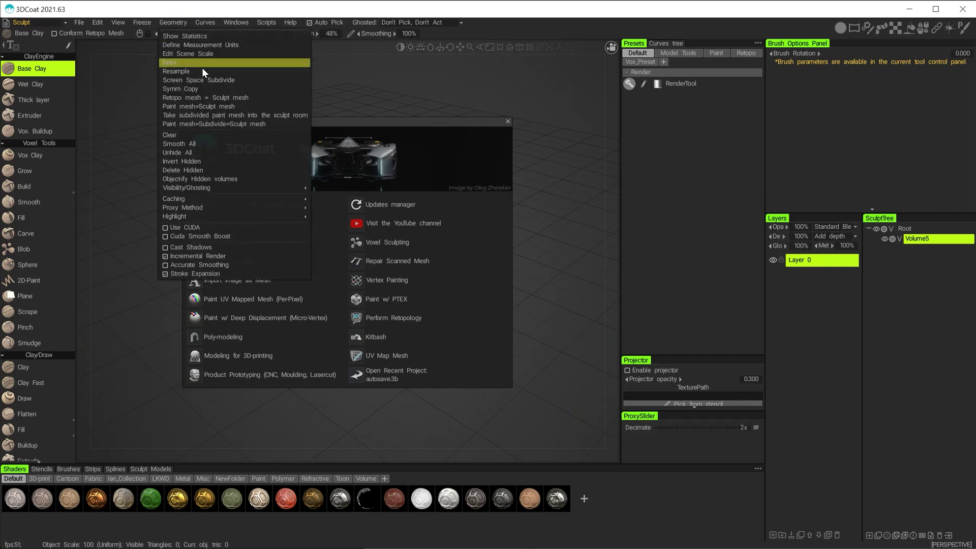
pyautogui.click(176, 53)
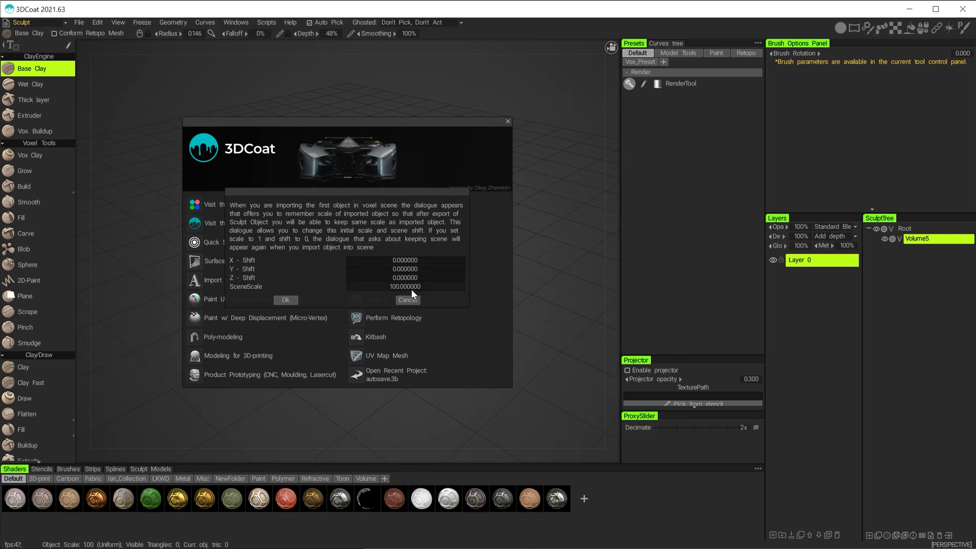
pyautogui.click(286, 300)
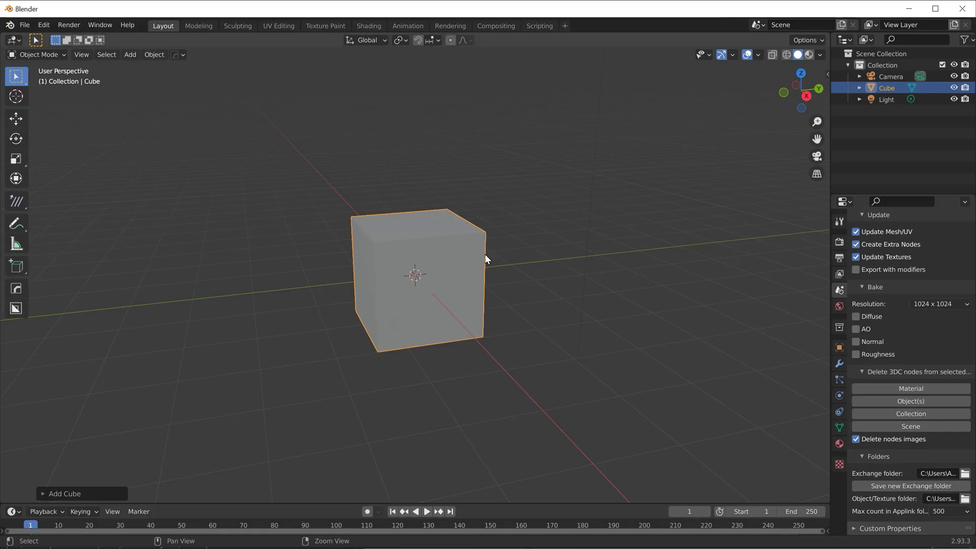
# Switch to Blender, send the selected cube to 3DCoat through the Applink, and move the import prompt clear of the start screen.
pyautogui.moveTo(515, 256)
pyautogui.keyDown('ctrl'); pyautogui.mouseDown(button='middle')
pyautogui.moveTo(525, 283)
pyautogui.moveTo(518, 247)
pyautogui.mouseUp(button='middle'); pyautogui.keyUp('ctrl')
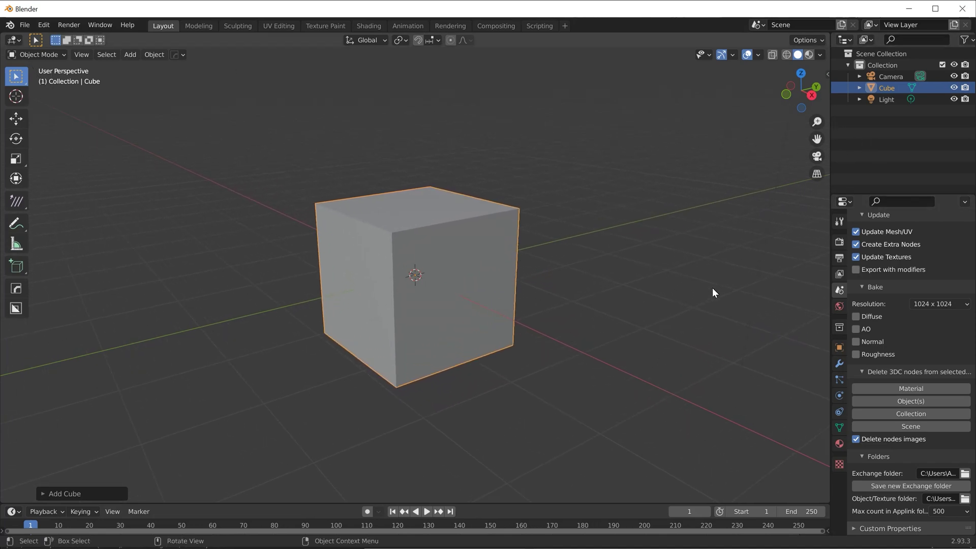
pyautogui.press('n')
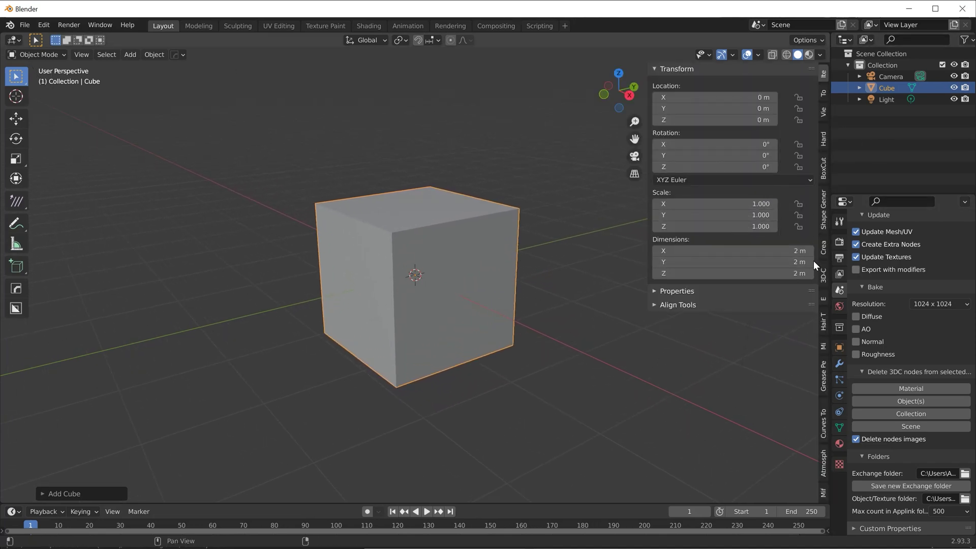
pyautogui.click(824, 279)
pyautogui.click(687, 104)
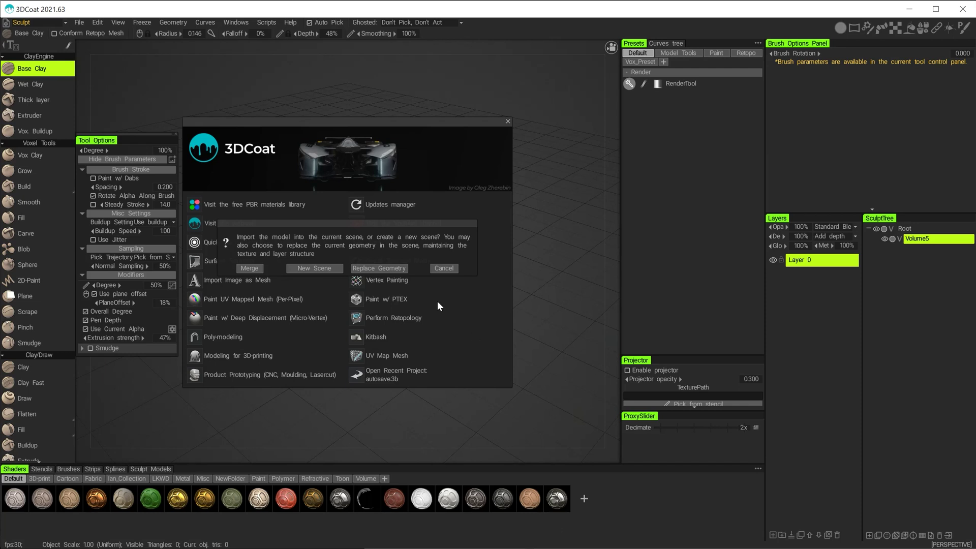
pyautogui.moveTo(330, 223); pyautogui.dragTo(345, 57)
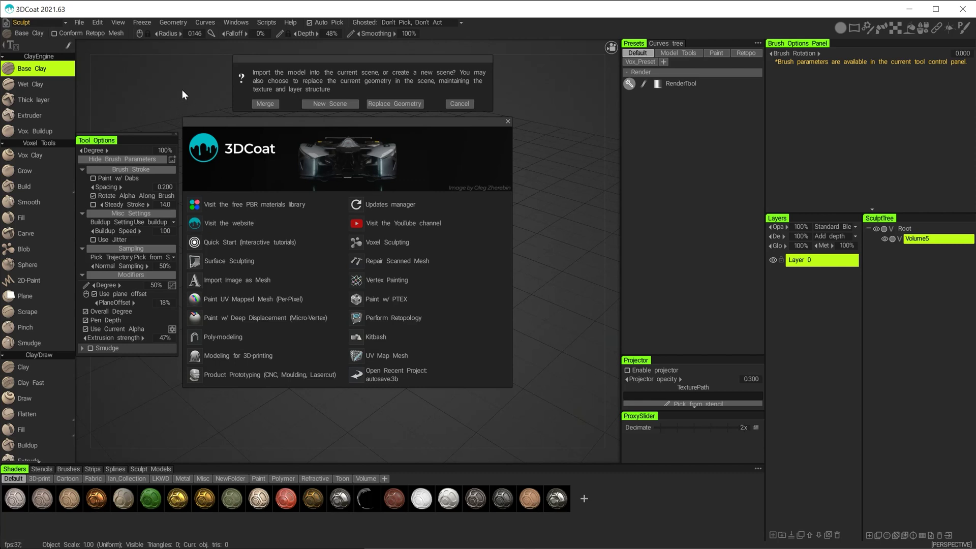
# Merge the incoming cube into the current scene with the offered per-pixel painting import settings and view it in the Paint room.
pyautogui.click(264, 103)
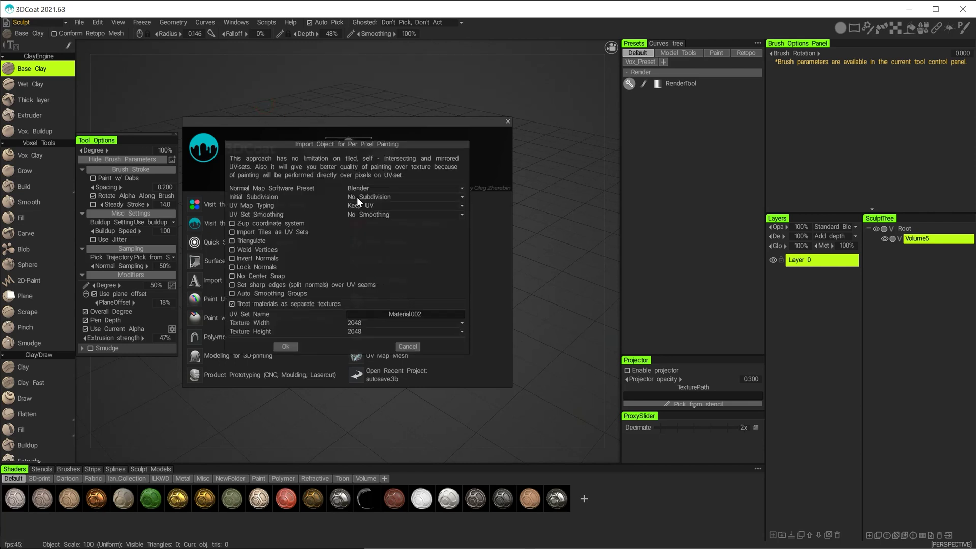
pyautogui.click(288, 346)
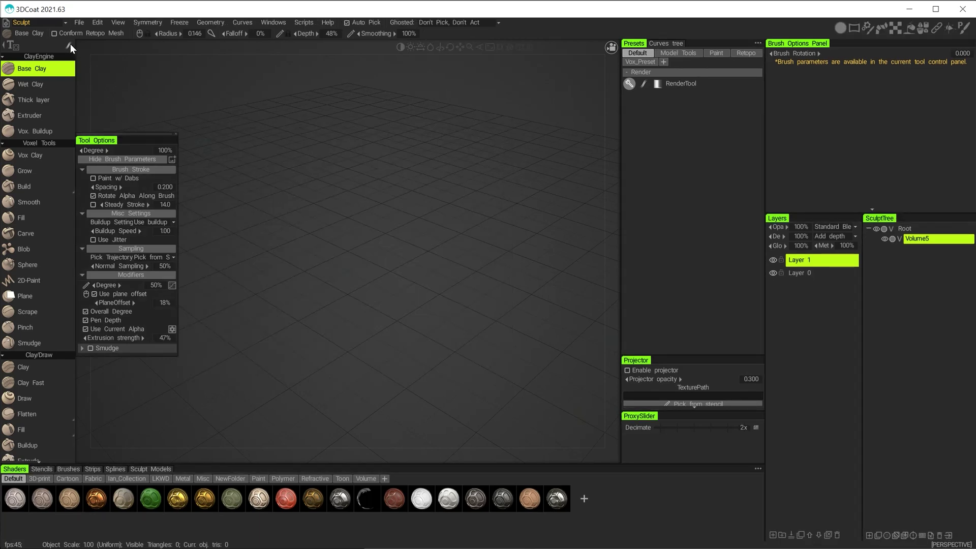
pyautogui.click(41, 21)
pyautogui.click(40, 33)
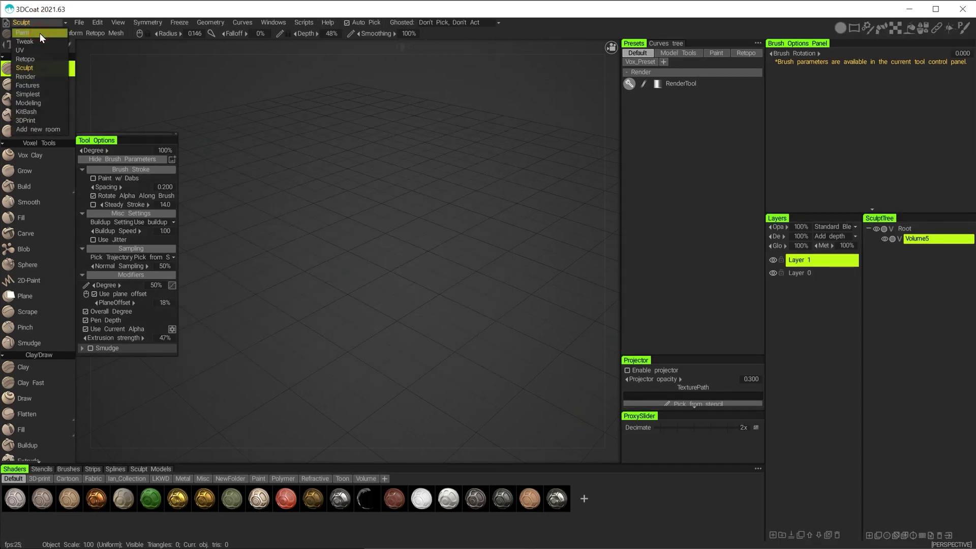
pyautogui.keyDown('alt'); pyautogui.moveTo(351, 285); pyautogui.dragTo(383, 300); pyautogui.keyUp('alt')
pyautogui.scroll(3, 357, 281)
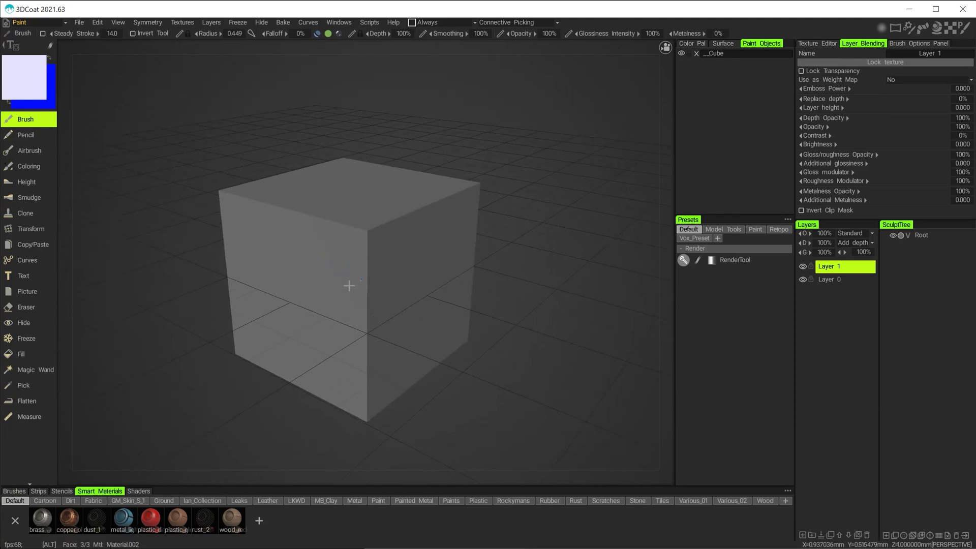
# Set up the Measure tool with units in Meters and face the cube from the front with the 3D grid hidden.
pyautogui.click(34, 417)
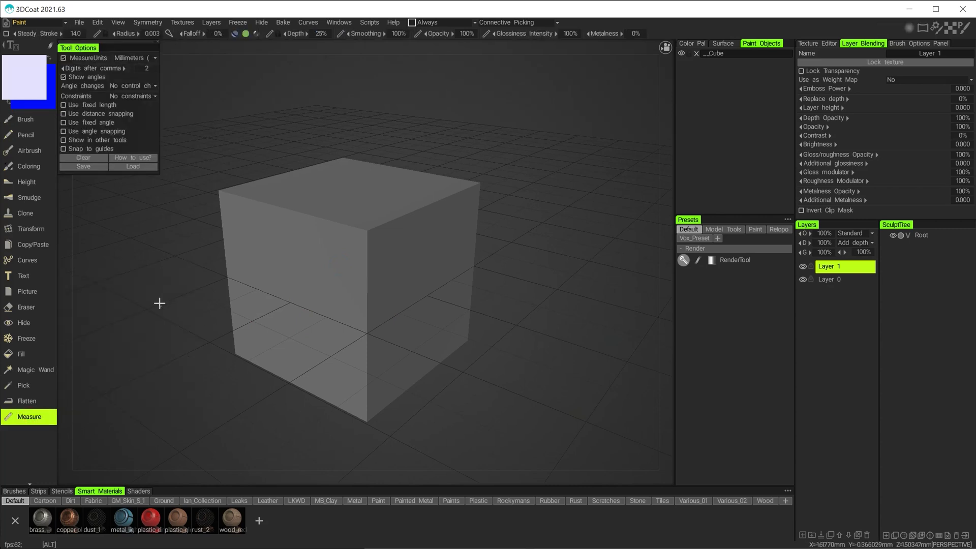
pyautogui.keyDown('alt'); pyautogui.moveTo(166, 292); pyautogui.dragTo(218, 271); pyautogui.keyUp('alt')
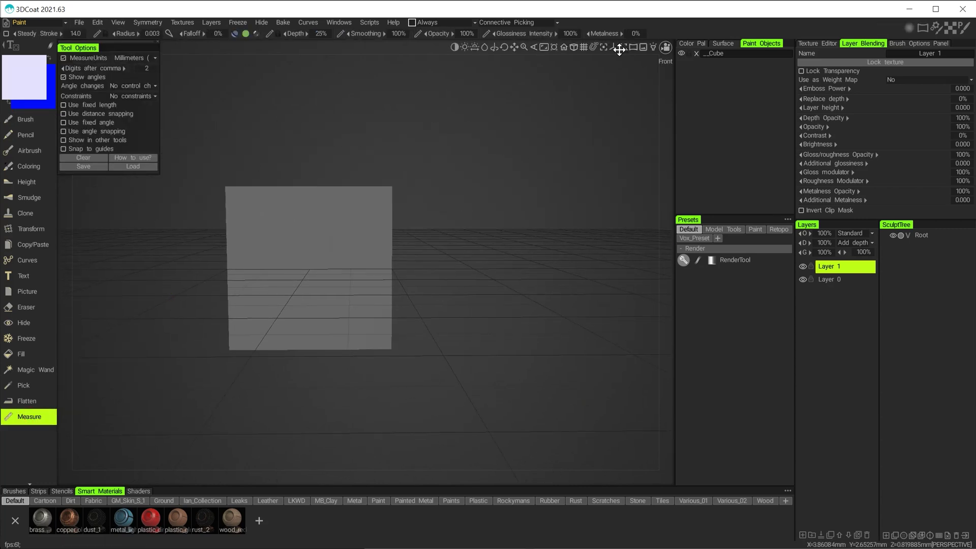
pyautogui.click(584, 47)
pyautogui.scroll(2, 486, 242)
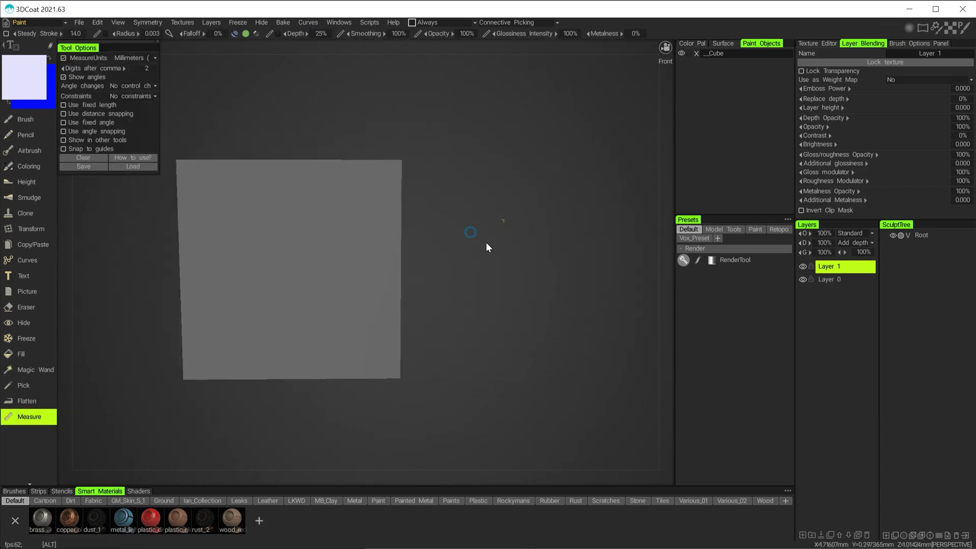
pyautogui.keyDown('alt'); pyautogui.moveTo(486, 242); pyautogui.dragTo(577, 190); pyautogui.keyUp('alt')
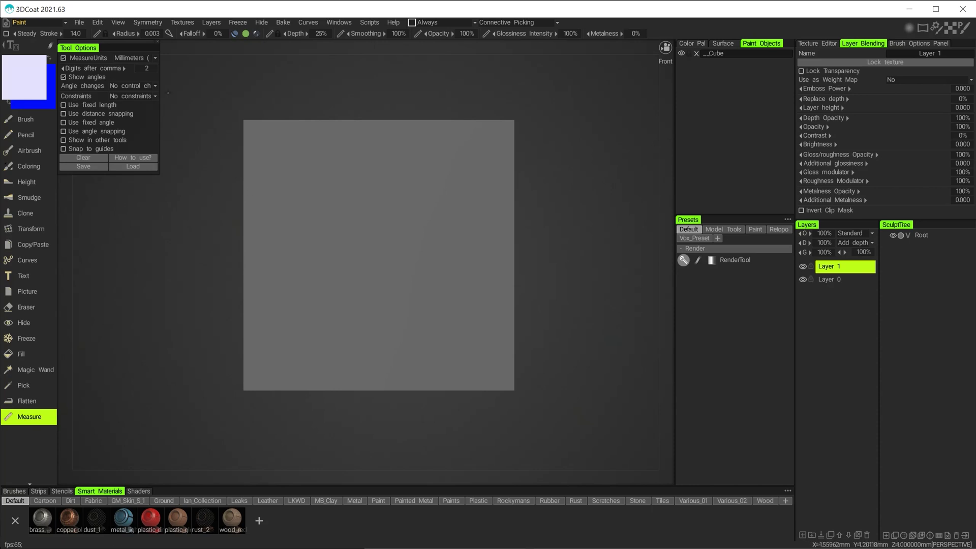
pyautogui.click(130, 58)
pyautogui.click(134, 68)
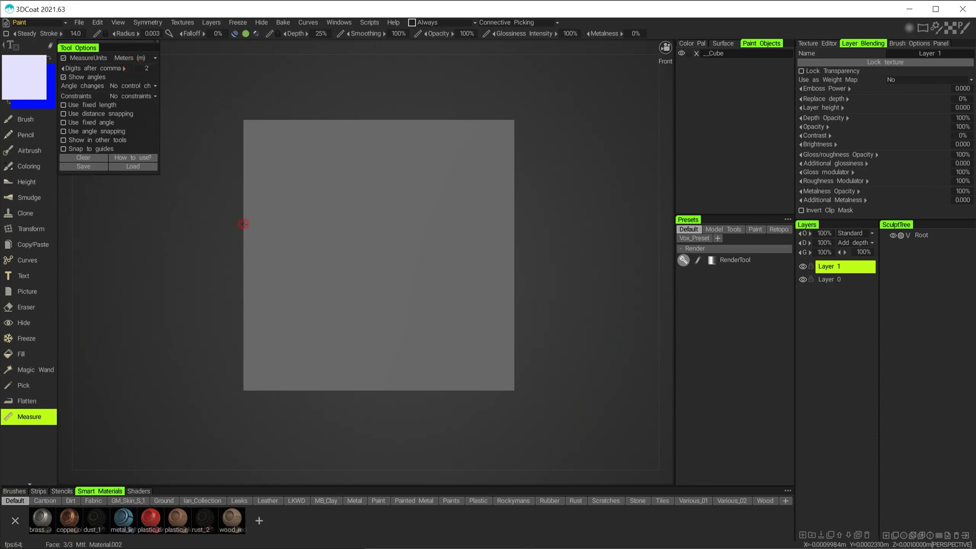
# Measure the cube's width across the front face and replace that line with one along the bottom edge.
pyautogui.moveTo(244, 224); pyautogui.dragTo(514, 223)
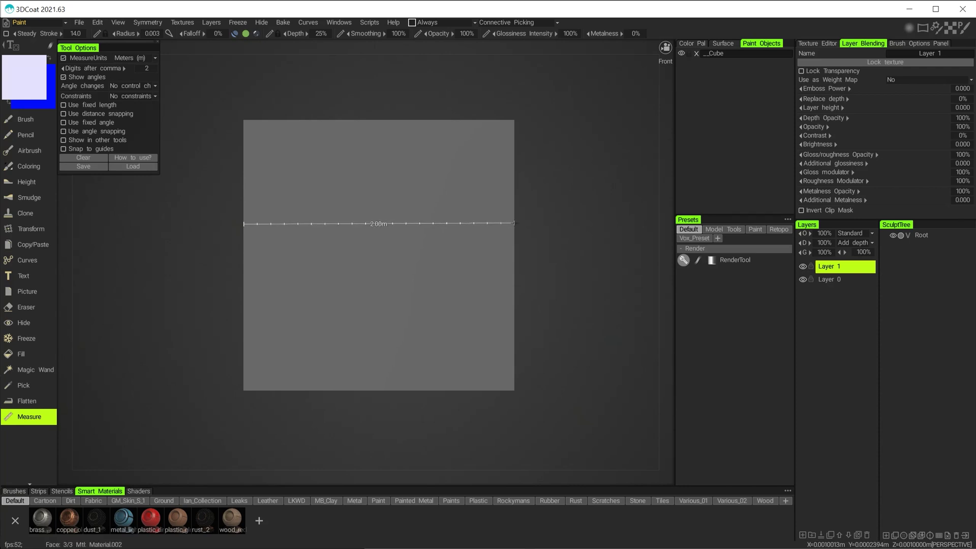
pyautogui.moveTo(514, 223); pyautogui.dragTo(514, 223)
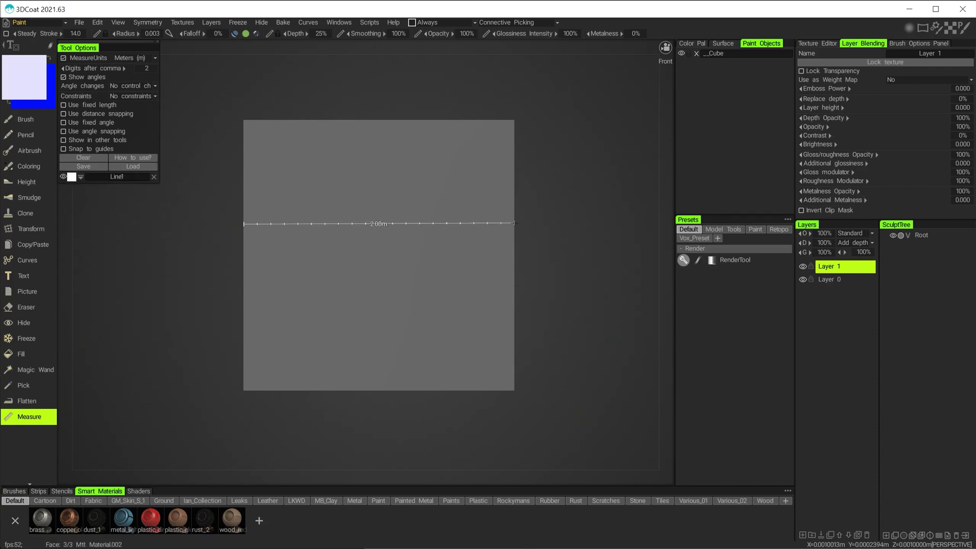
pyautogui.click(153, 176)
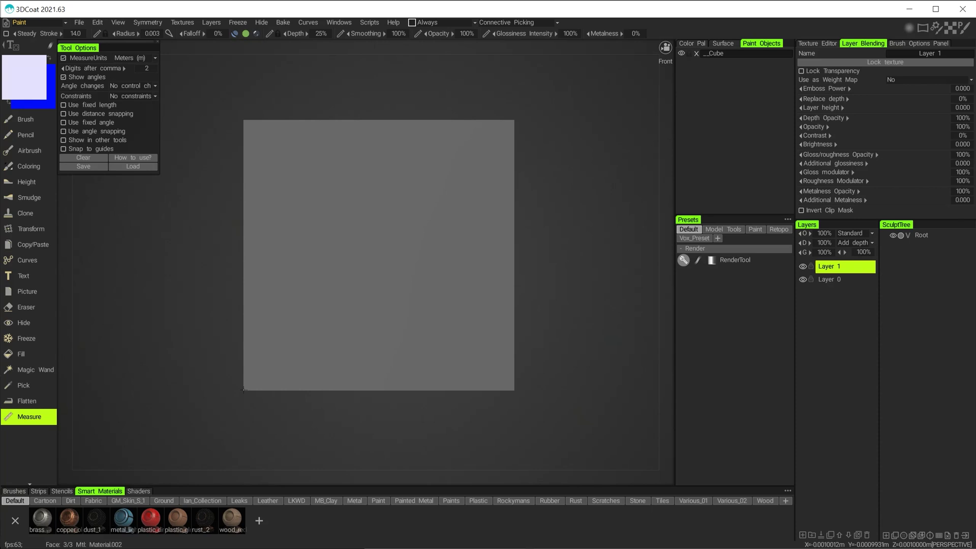
pyautogui.moveTo(244, 390); pyautogui.dragTo(515, 390)
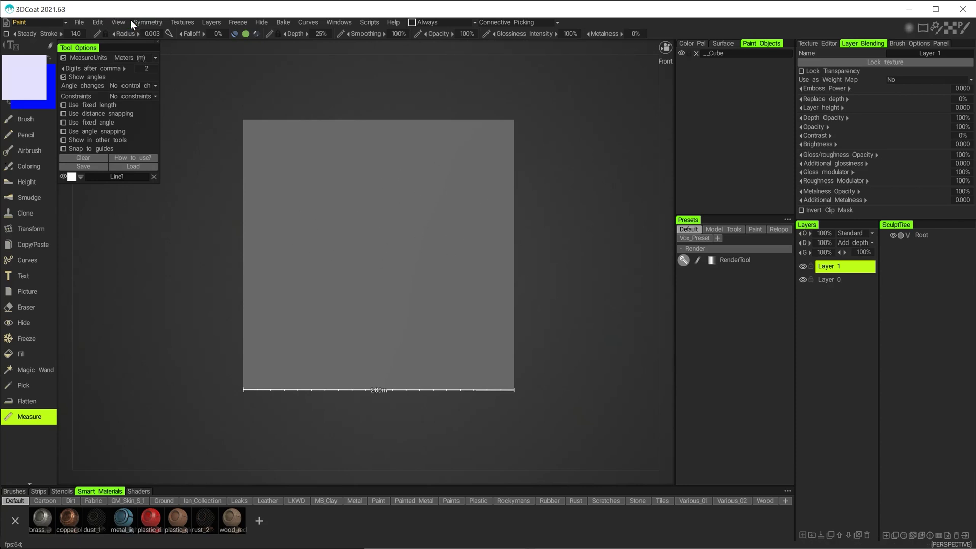
# Check the SceneScale and shift values in the Sculpt room's scene scale settings and leave them without changes.
pyautogui.click(38, 22)
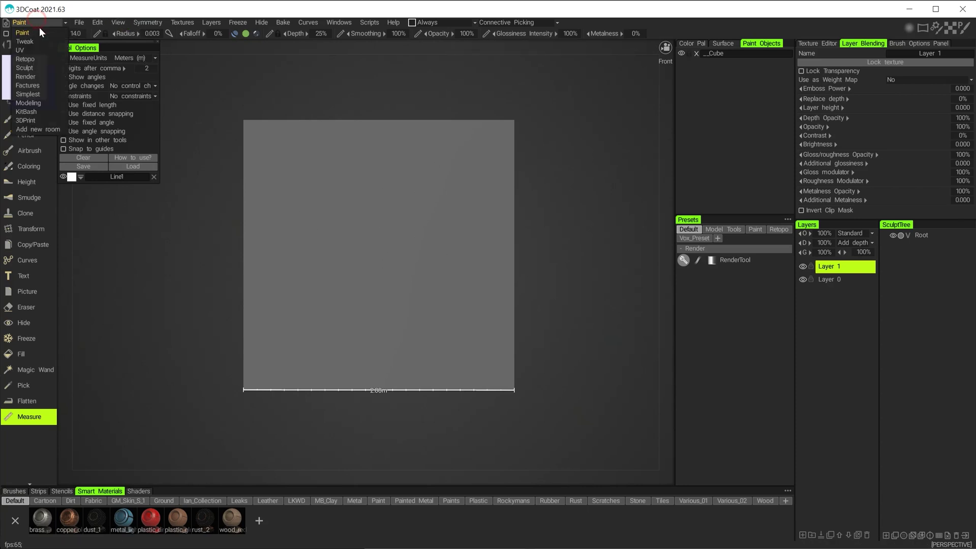
pyautogui.click(43, 68)
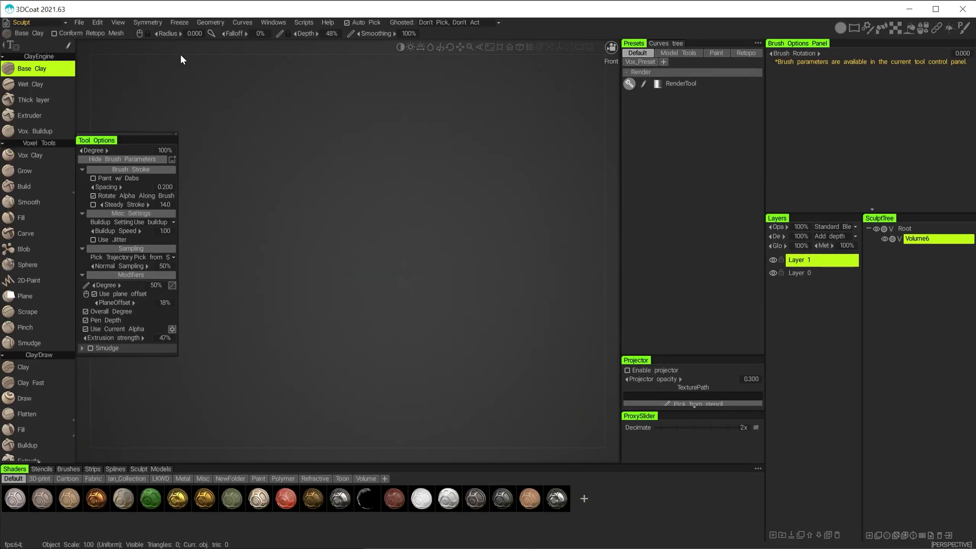
pyautogui.click(199, 22)
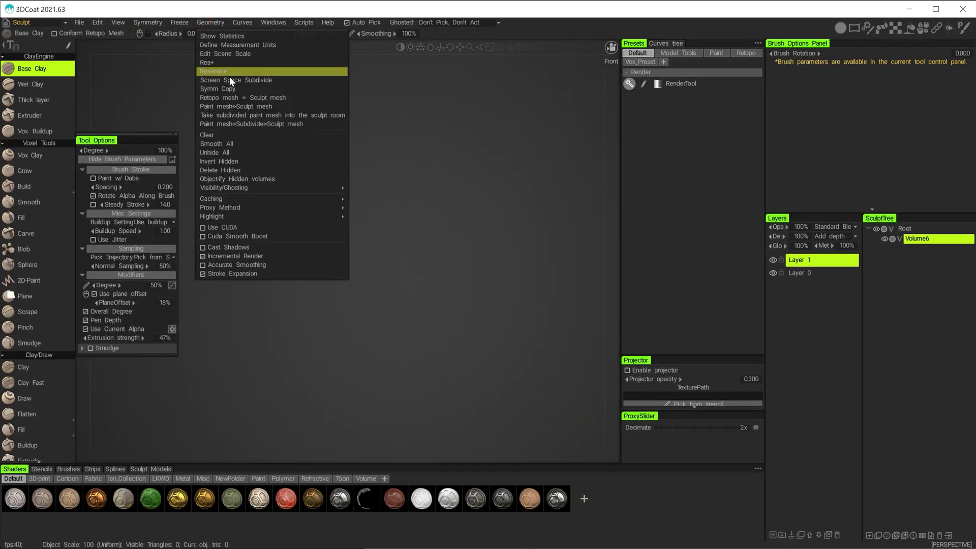
pyautogui.click(210, 54)
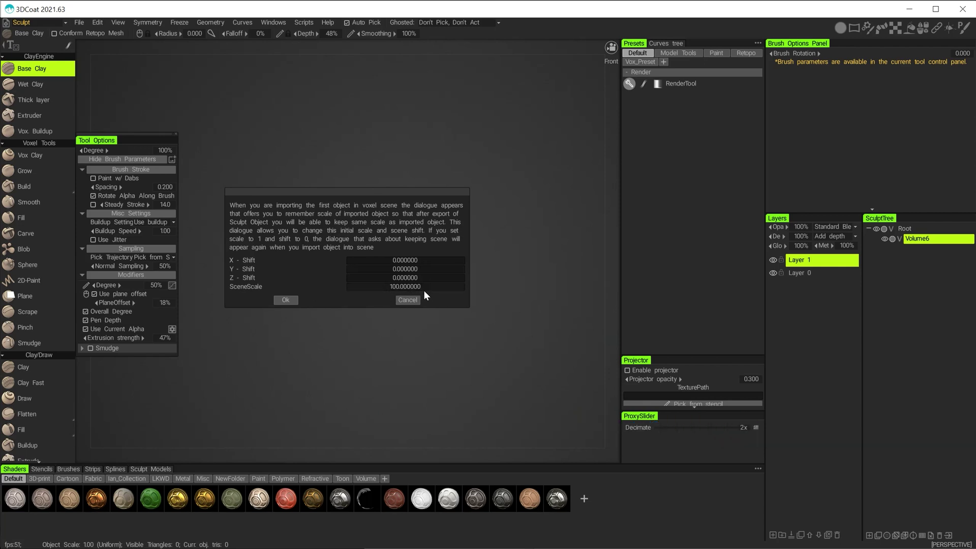
pyautogui.click(407, 300)
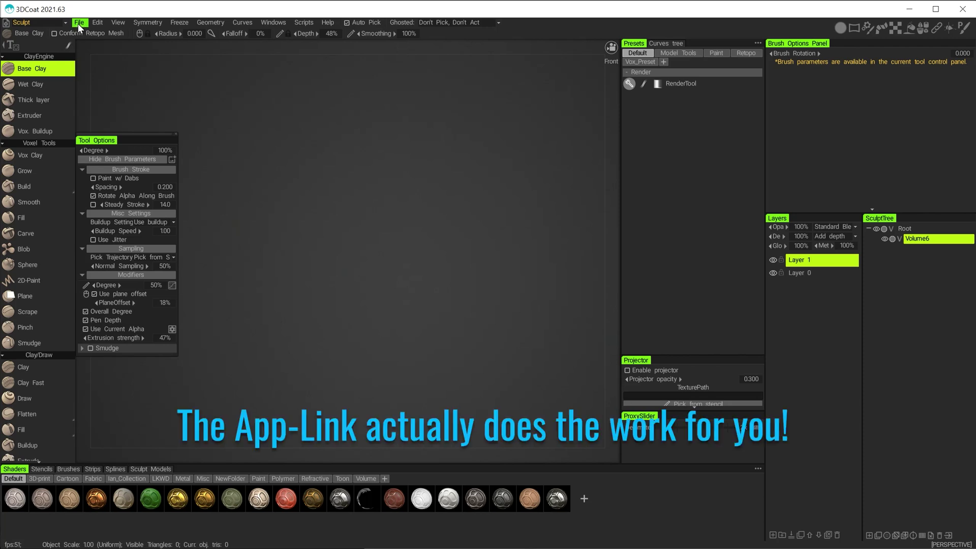
# Return to the Paint room and show the 3D grid around the measured cube.
pyautogui.click(42, 21)
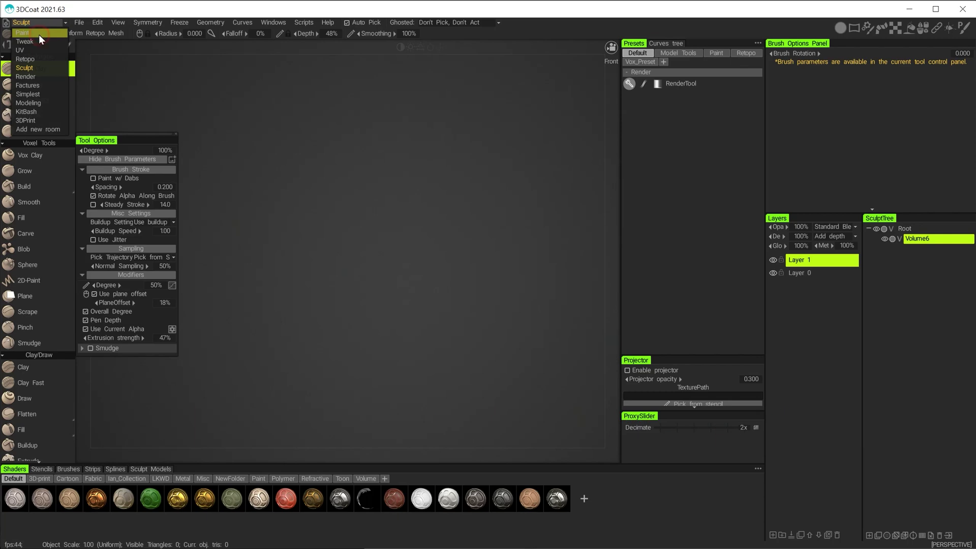
pyautogui.click(37, 33)
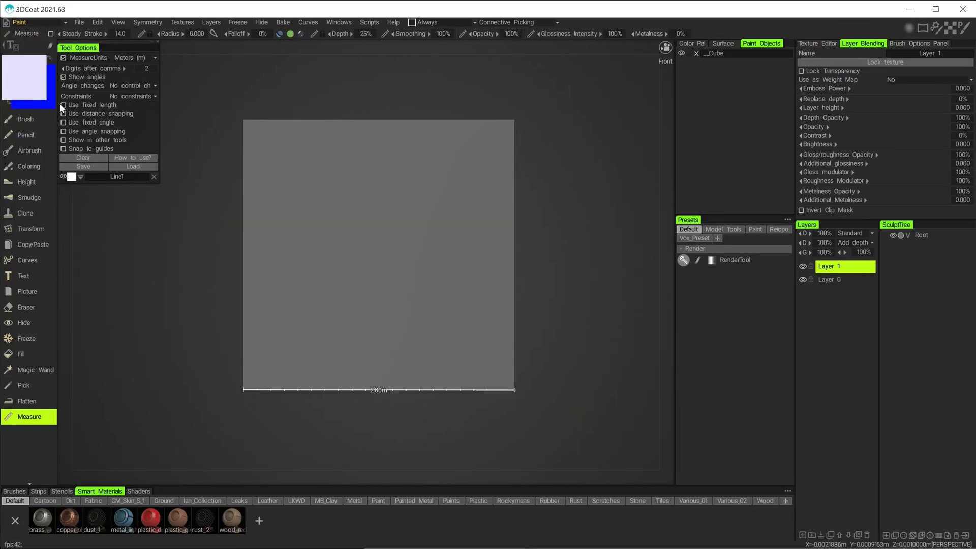
pyautogui.keyDown('alt'); pyautogui.moveTo(601, 264); pyautogui.dragTo(563, 296); pyautogui.keyUp('alt')
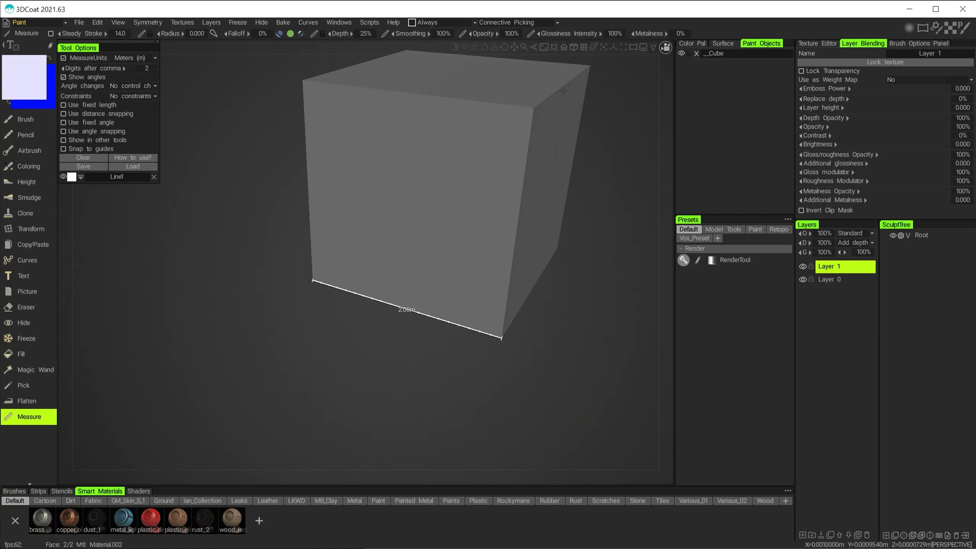
pyautogui.click(584, 48)
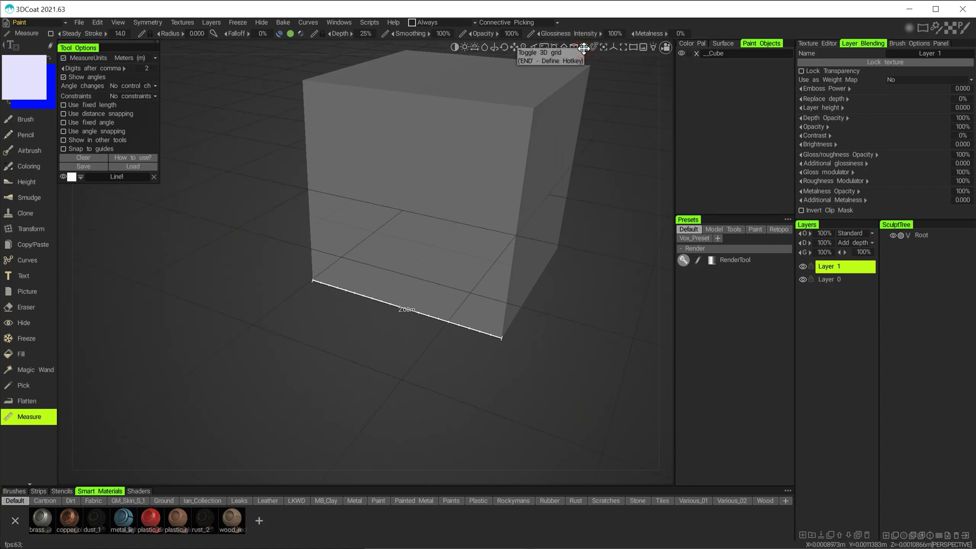
# Measure one main grid square and one grid subdivision beside the cube's bottom edge in an orthographic top view, and inspect the lines from an angle.
pyautogui.keyDown('alt'); pyautogui.moveTo(366, 331); pyautogui.dragTo(351, 346); pyautogui.keyUp('alt')
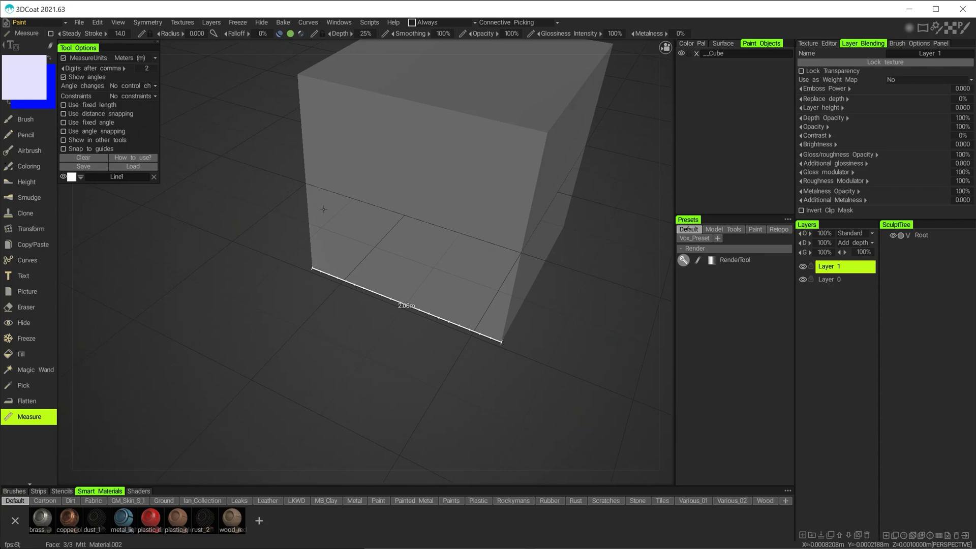
pyautogui.keyDown('alt'); pyautogui.moveTo(421, 258); pyautogui.dragTo(440, 300); pyautogui.keyUp('alt')
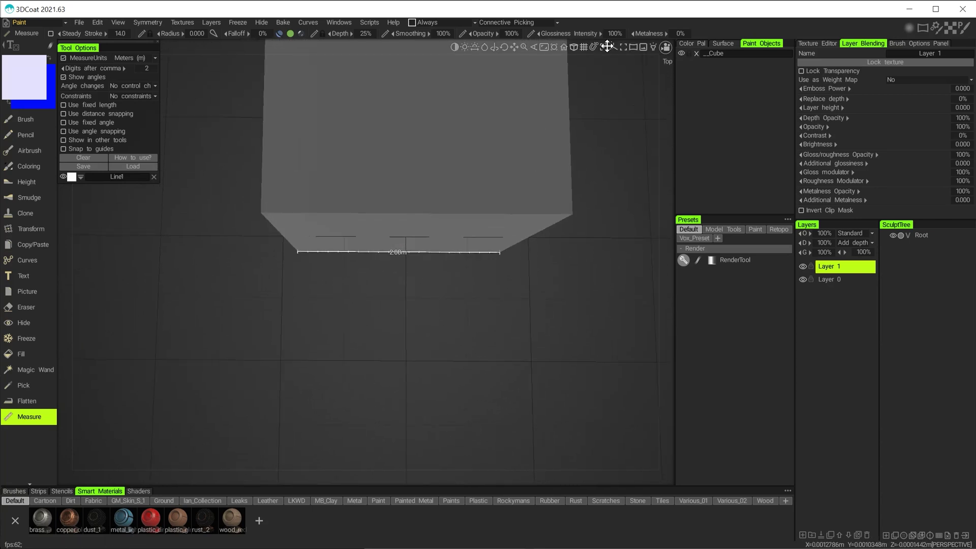
pyautogui.click(574, 47)
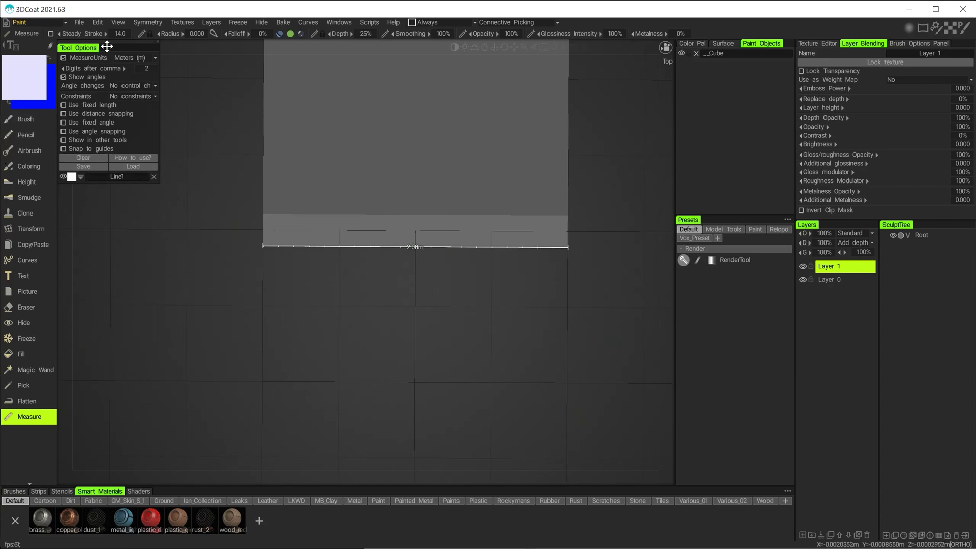
pyautogui.moveTo(107, 48); pyautogui.dragTo(133, 115)
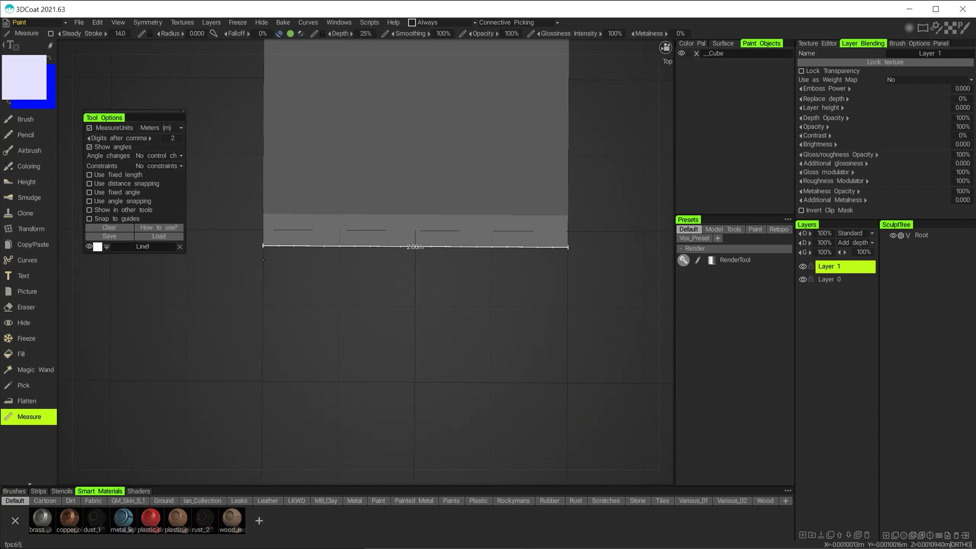
pyautogui.moveTo(263, 260); pyautogui.dragTo(415, 261)
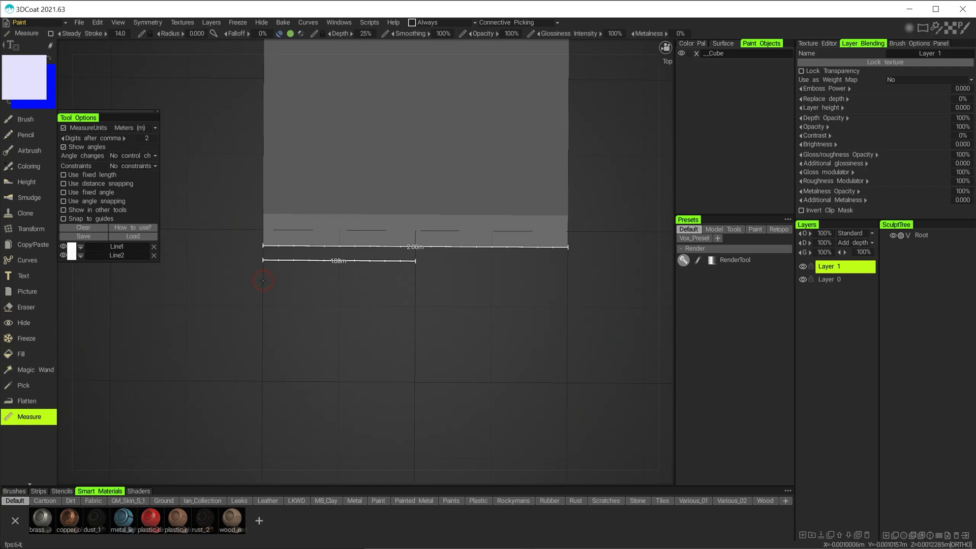
pyautogui.moveTo(263, 281); pyautogui.dragTo(339, 281)
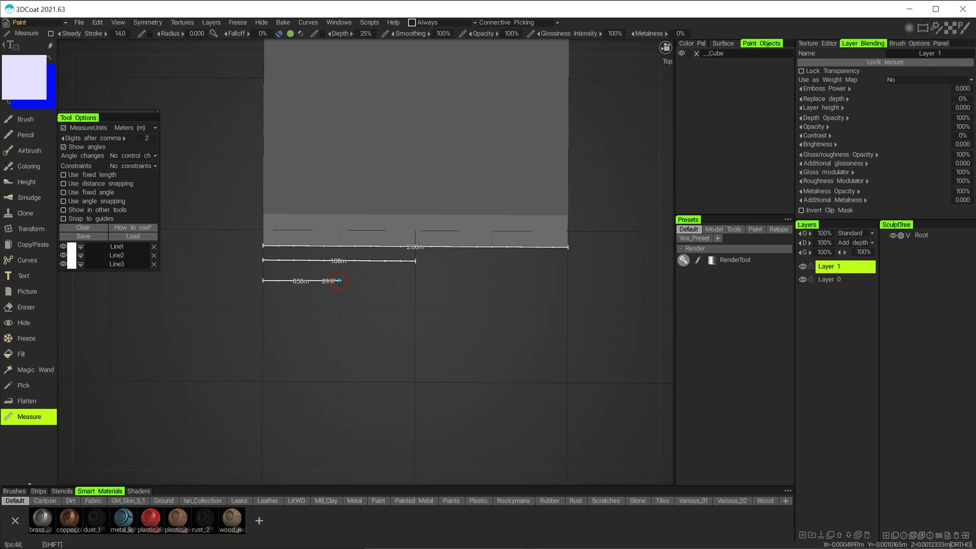
pyautogui.keyDown('alt'); pyautogui.moveTo(339, 281); pyautogui.dragTo(413, 325); pyautogui.keyUp('alt')
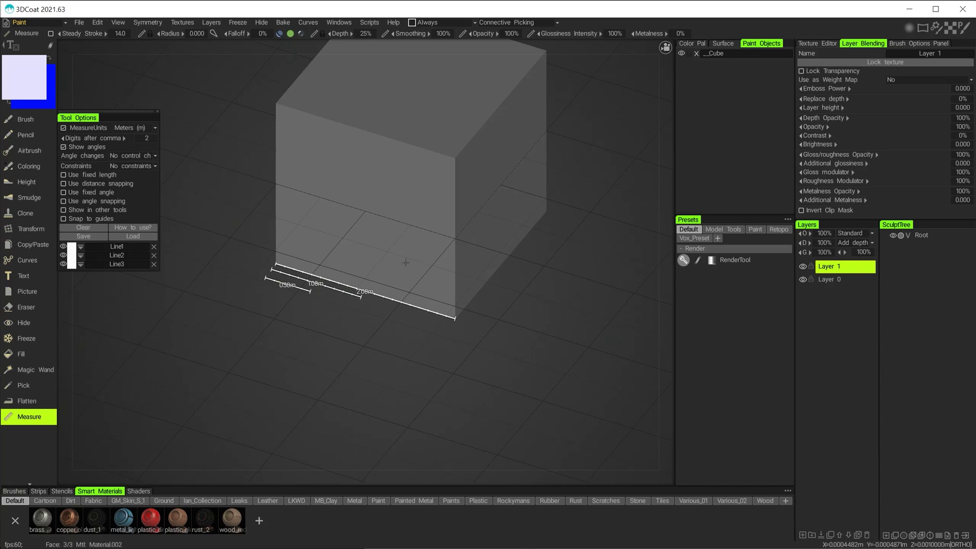
pyautogui.keyDown('alt'); pyautogui.moveTo(406, 263); pyautogui.dragTo(379, 268); pyautogui.keyUp('alt')
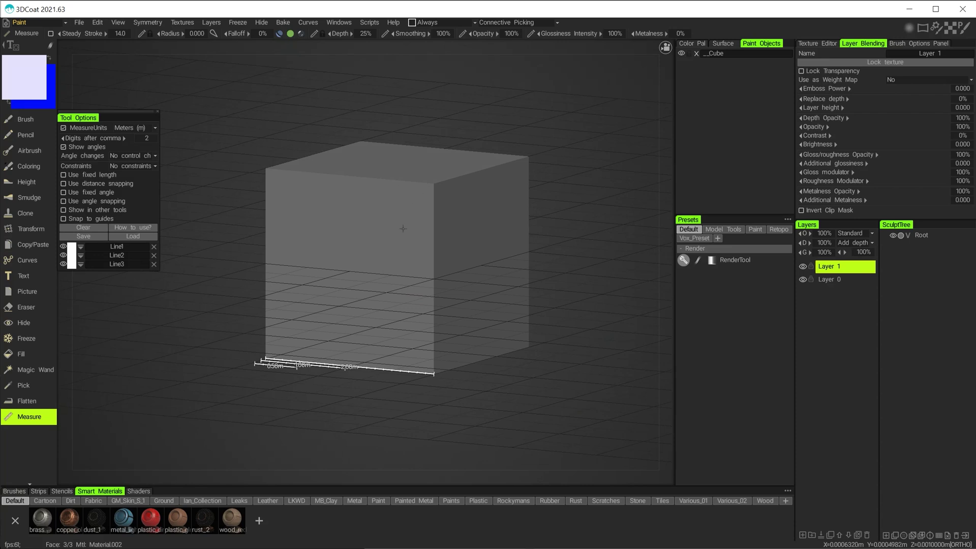